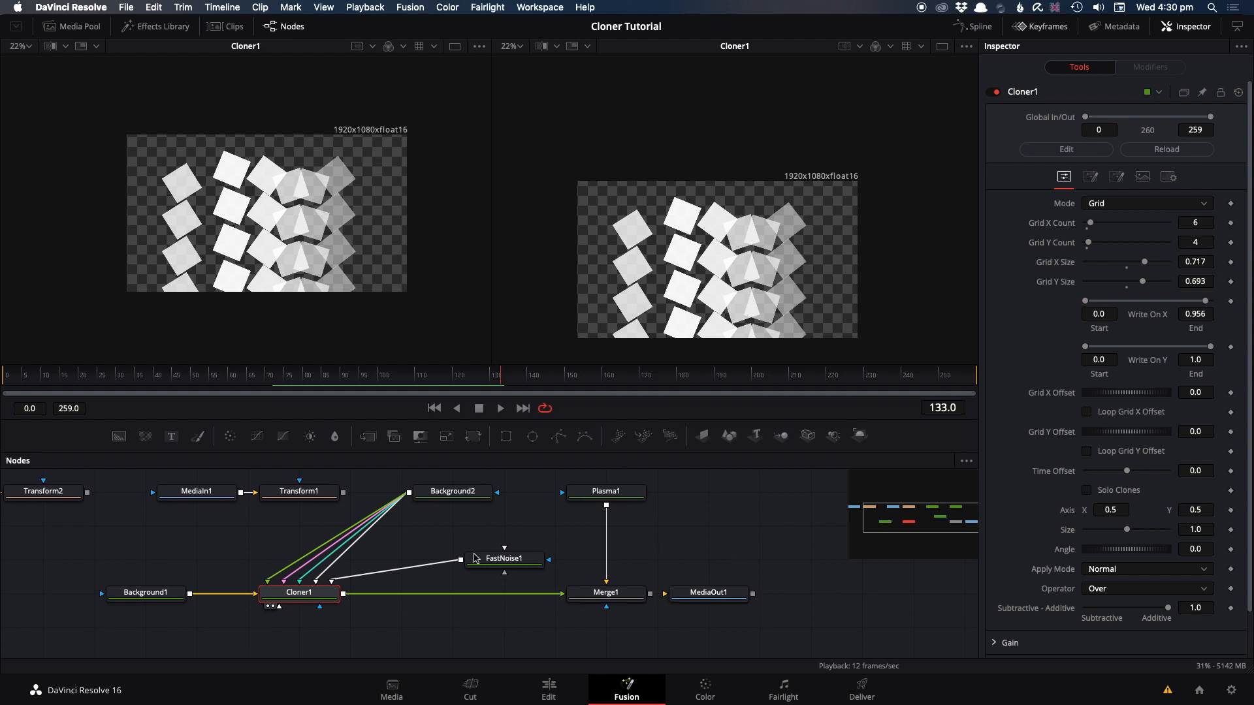
Step: Turn off the colour effector on Cloner1 and set its mode to Linear
left_click(1116, 177)
left_click(1086, 262)
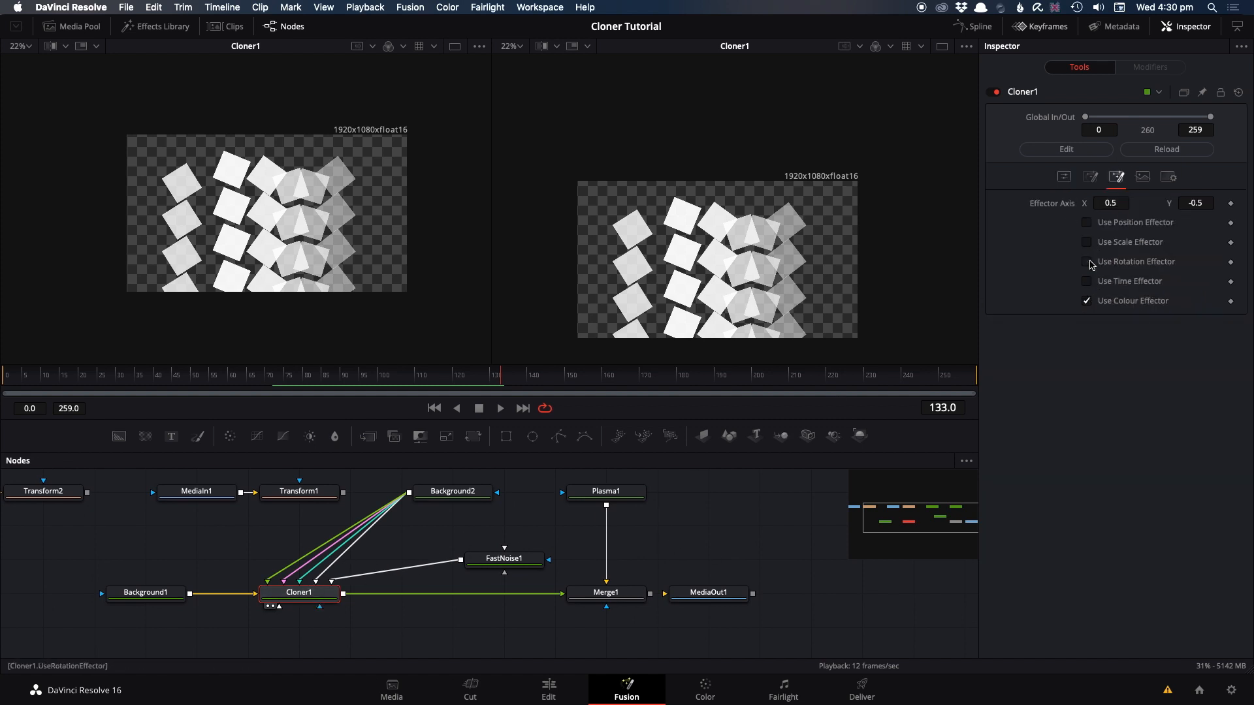
left_click(1087, 301)
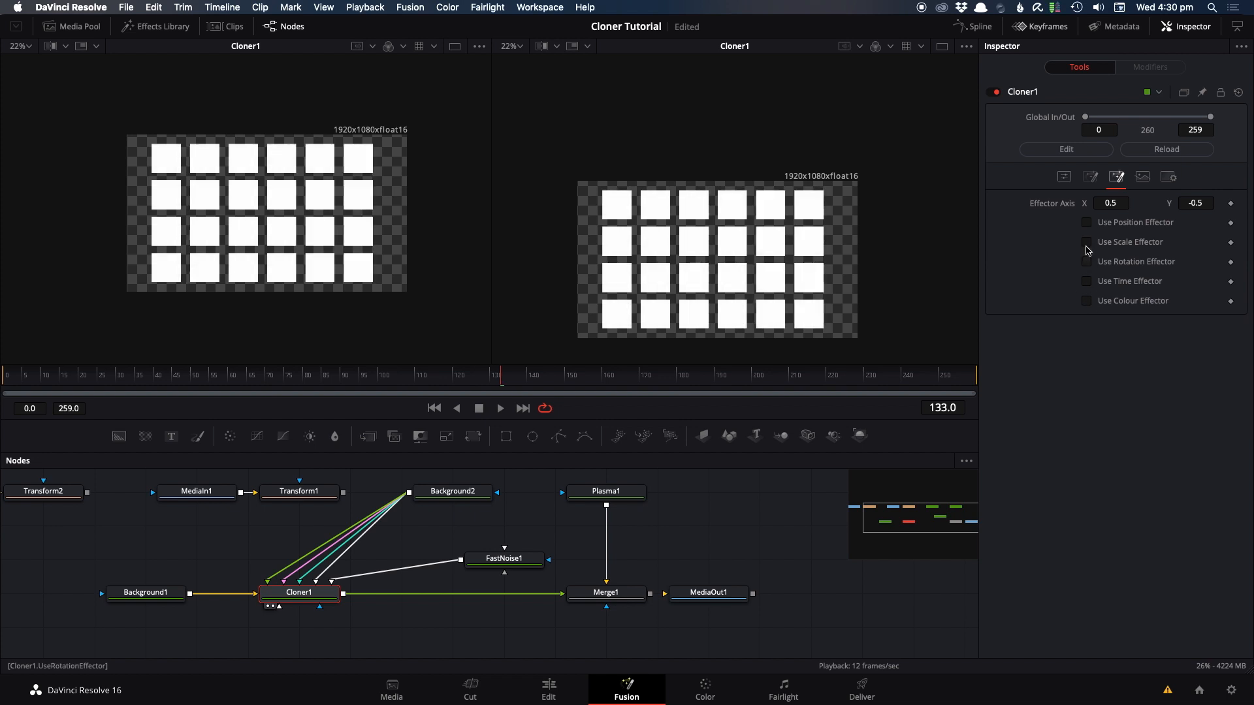
left_click(1064, 177)
left_click(1107, 204)
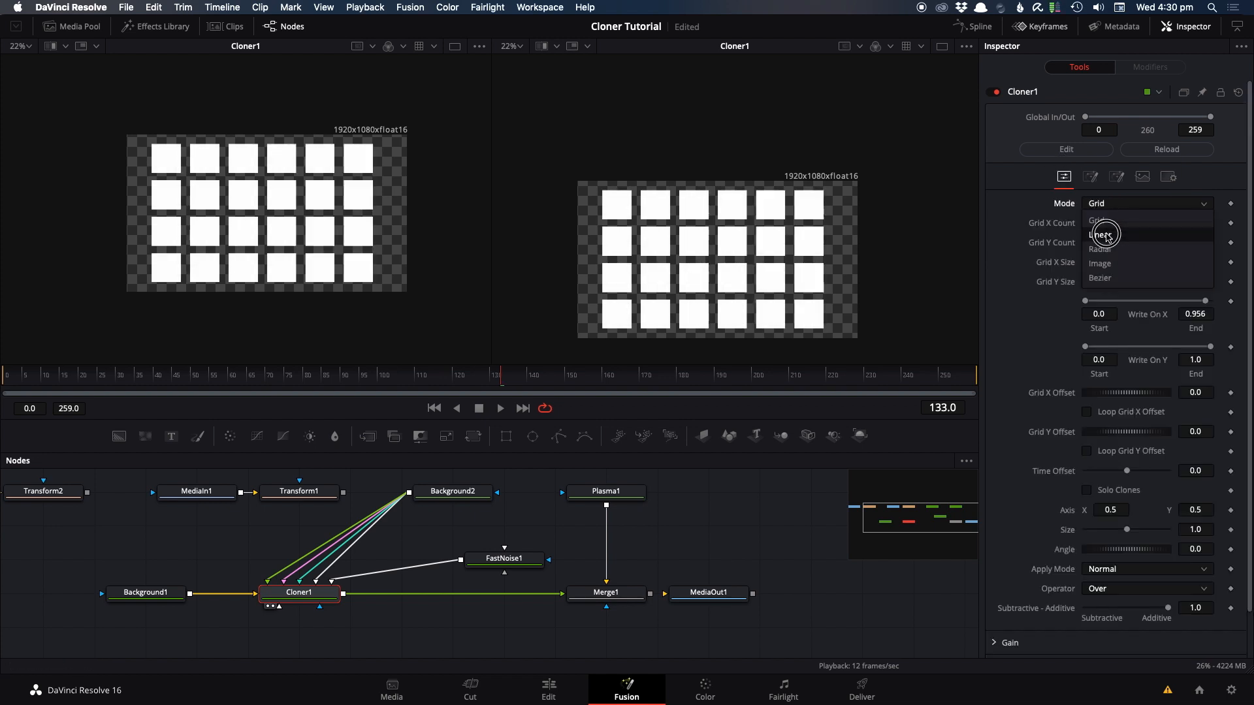
left_click(1107, 235)
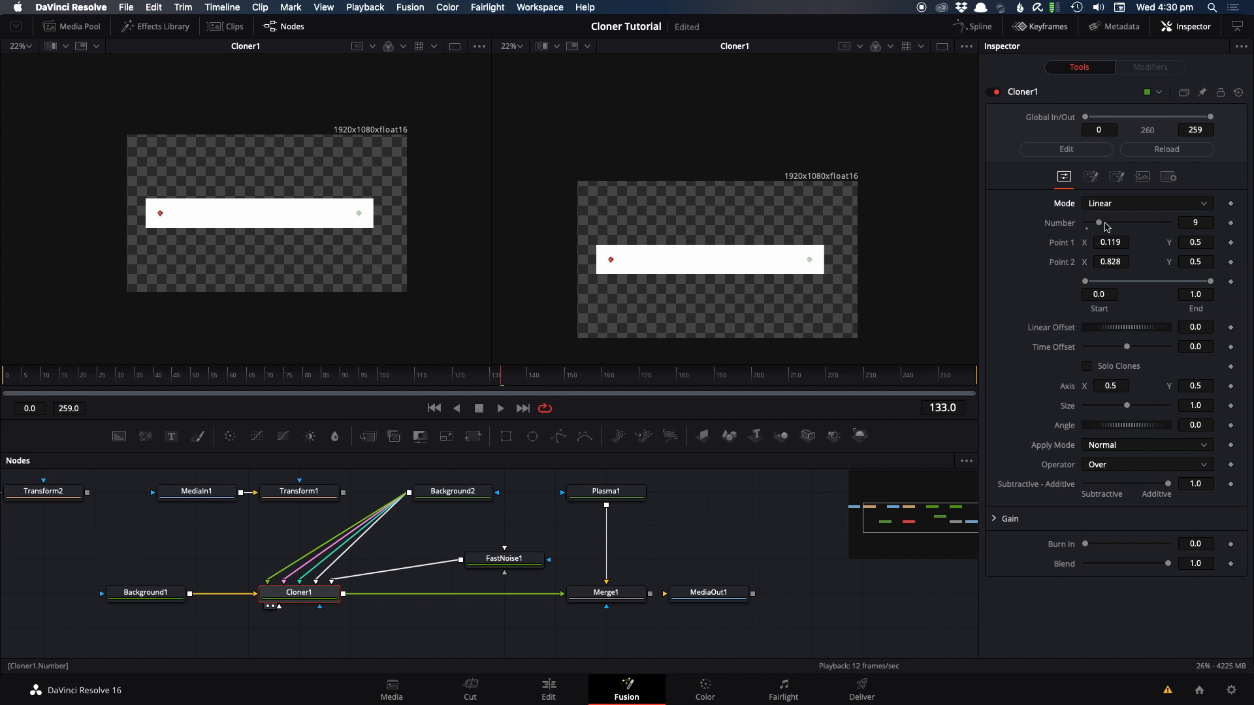
Step: Set the Background1 image size to 100 wide by 100 high
left_click(147, 594)
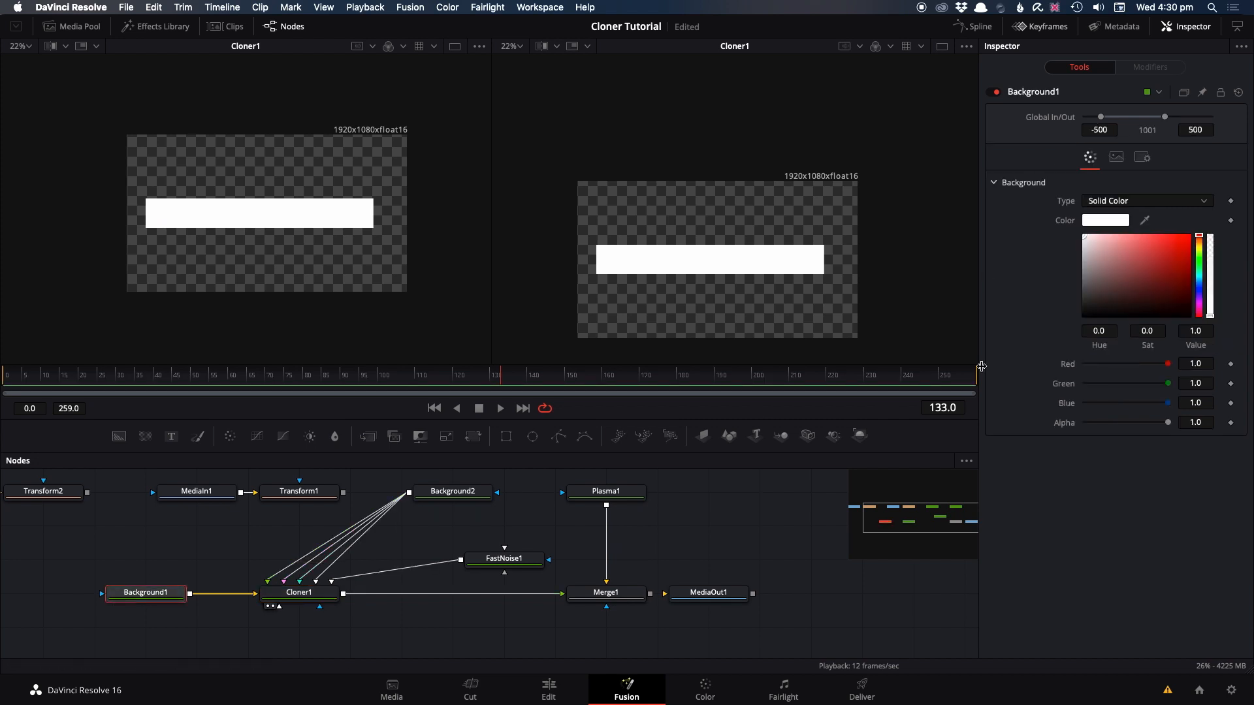
left_click(1115, 156)
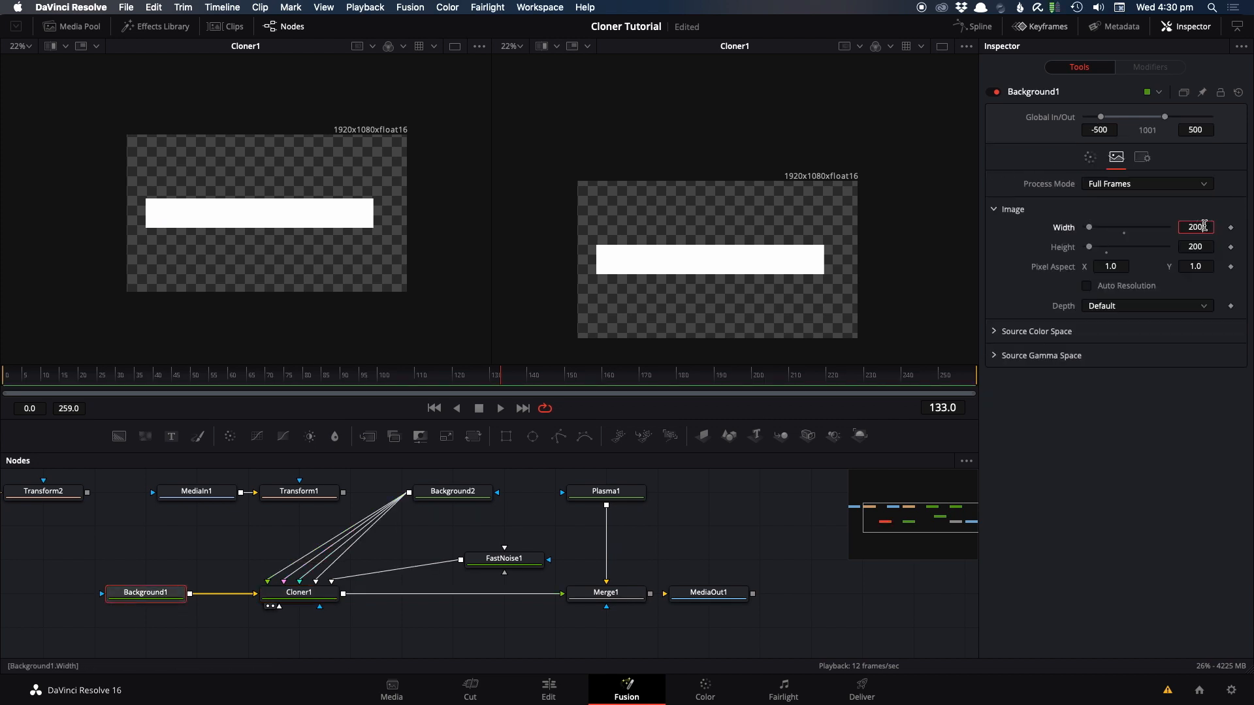
left_click(1190, 223)
type("100")
key("Tab")
type("100")
key("Tab")
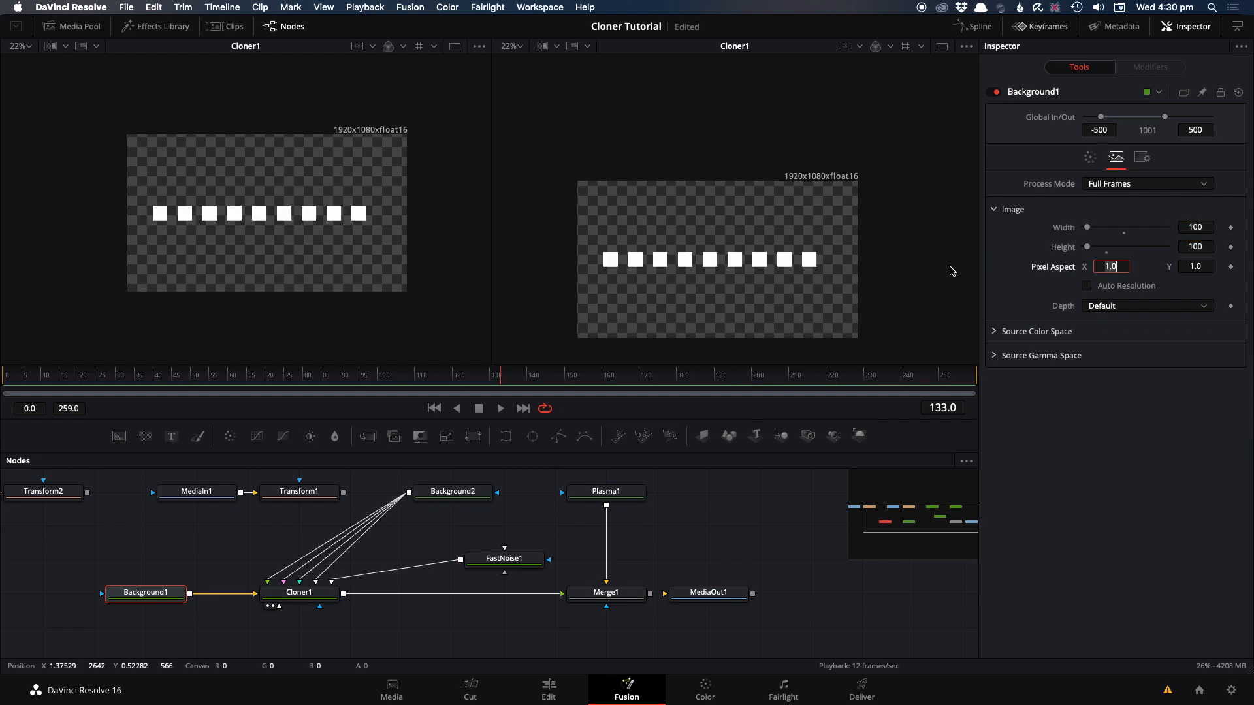
Step: Enable Solo Clones on the Cloner1 node
scroll(732, 277, "up", 2)
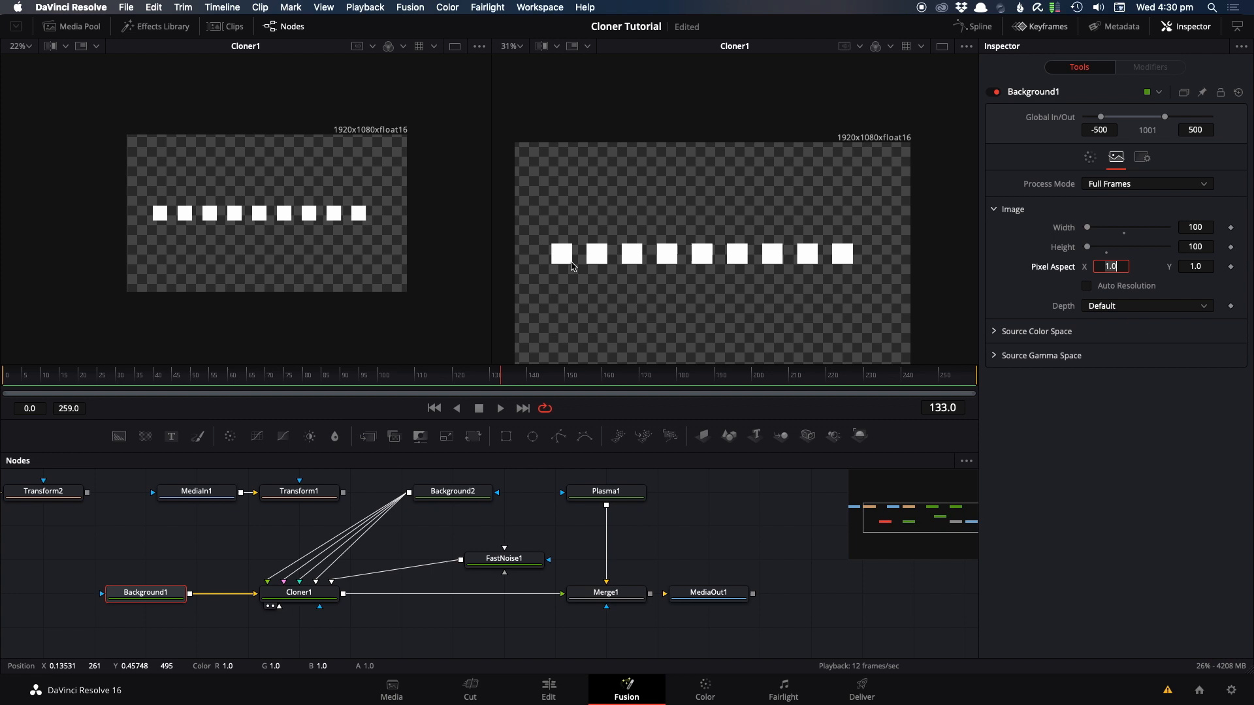
left_click(299, 593)
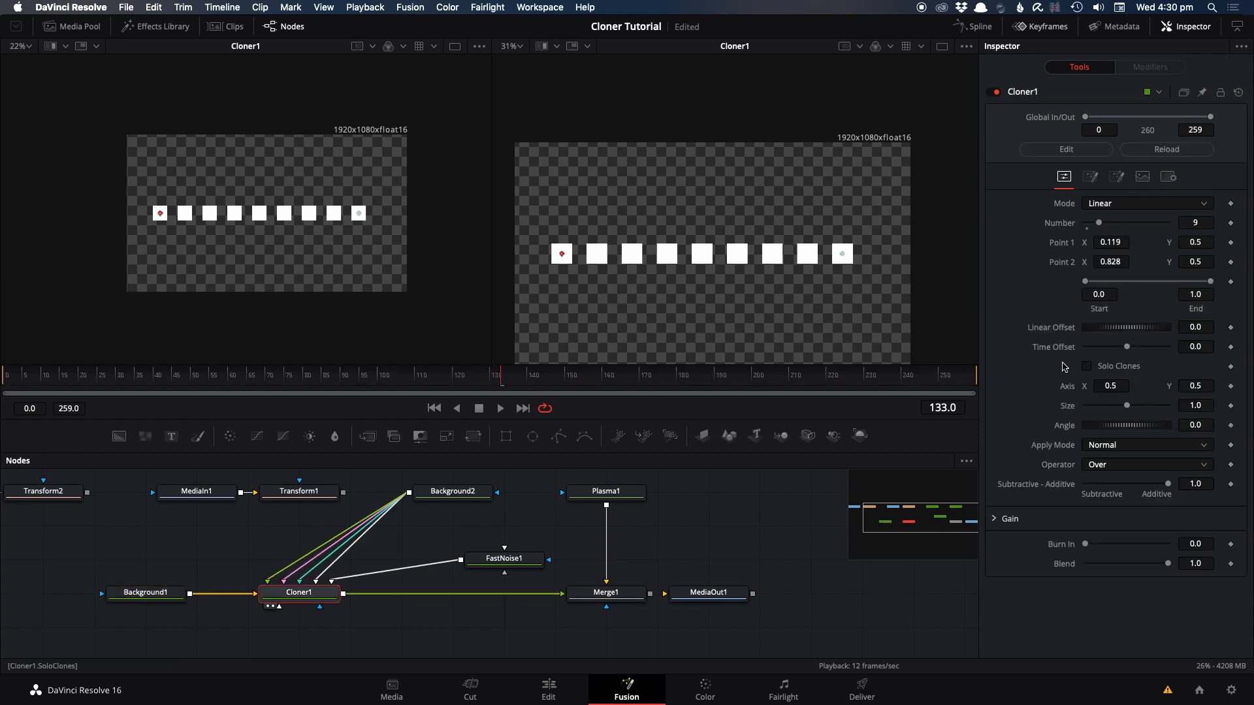
left_click(1087, 365)
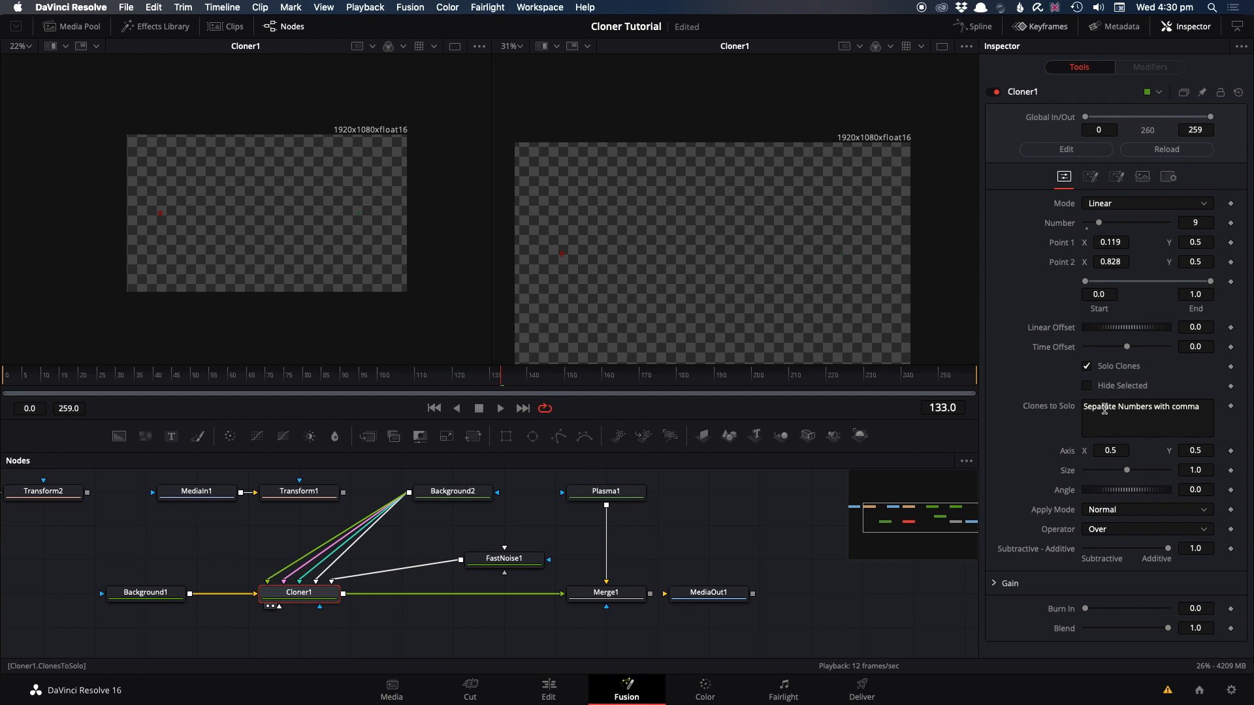
left_click(1088, 367)
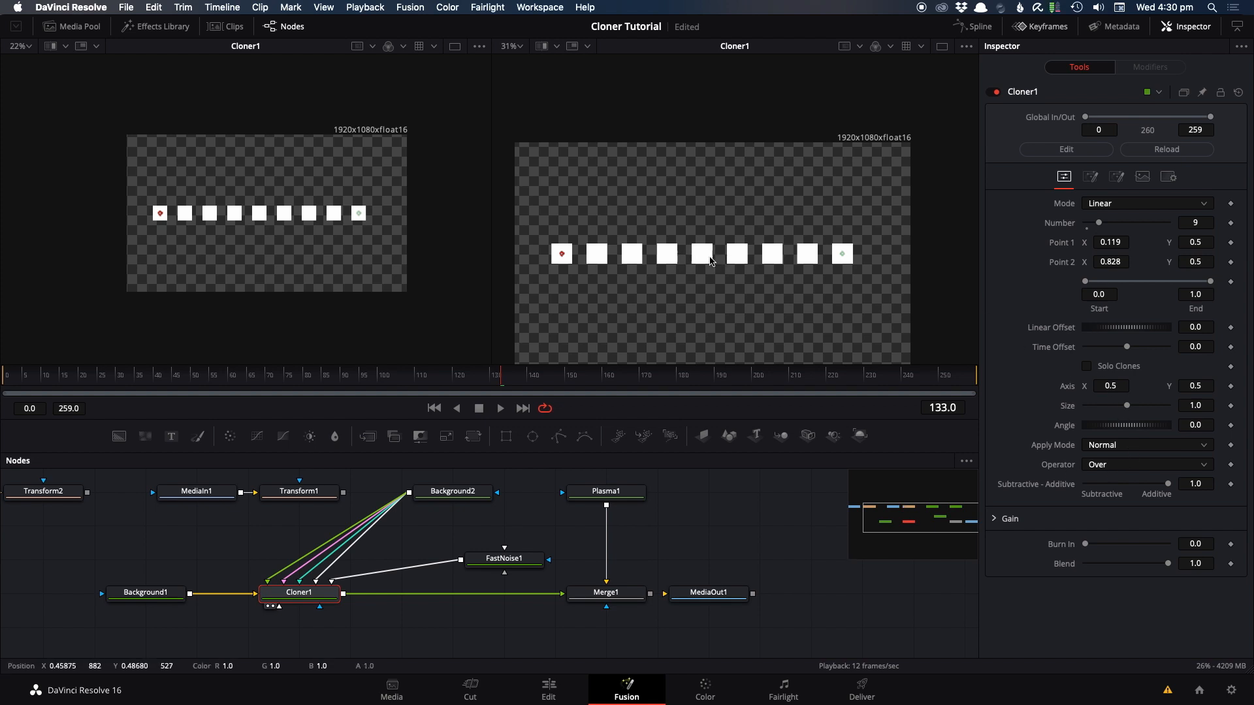
left_click(1087, 367)
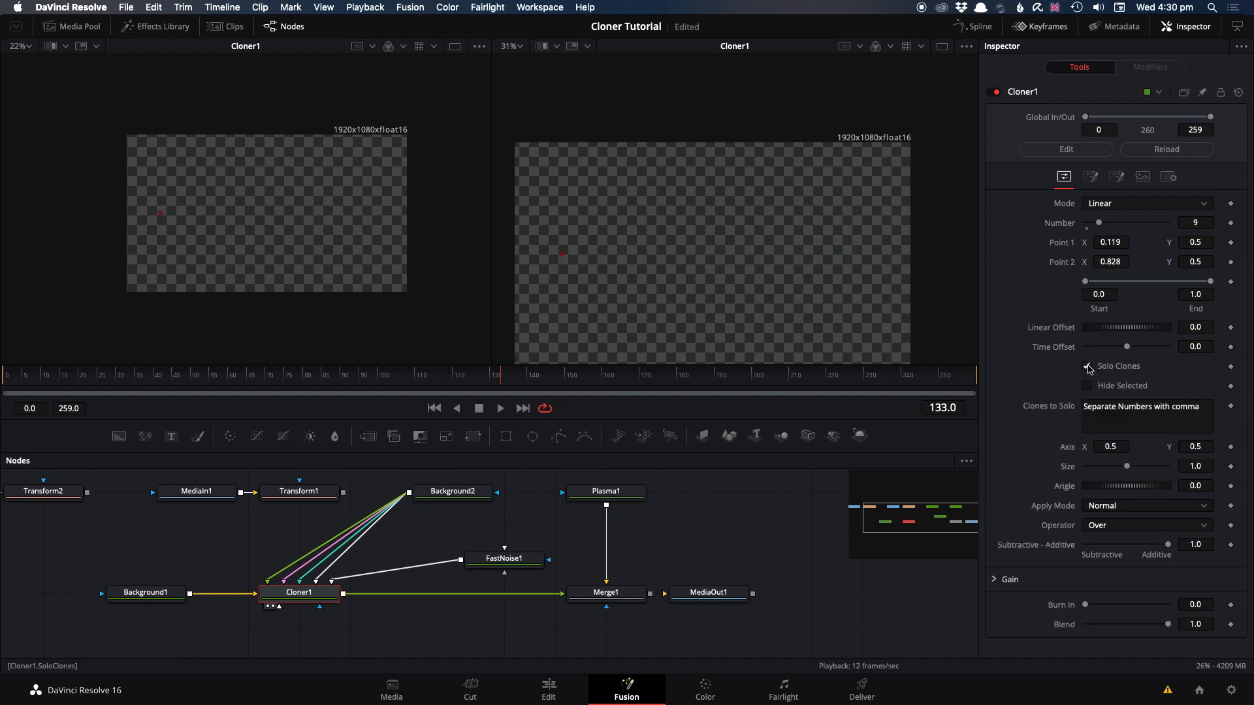
Step: Enter 5,9 as Cloner1's clones to solo and enable Hide Selected
left_click(1102, 412)
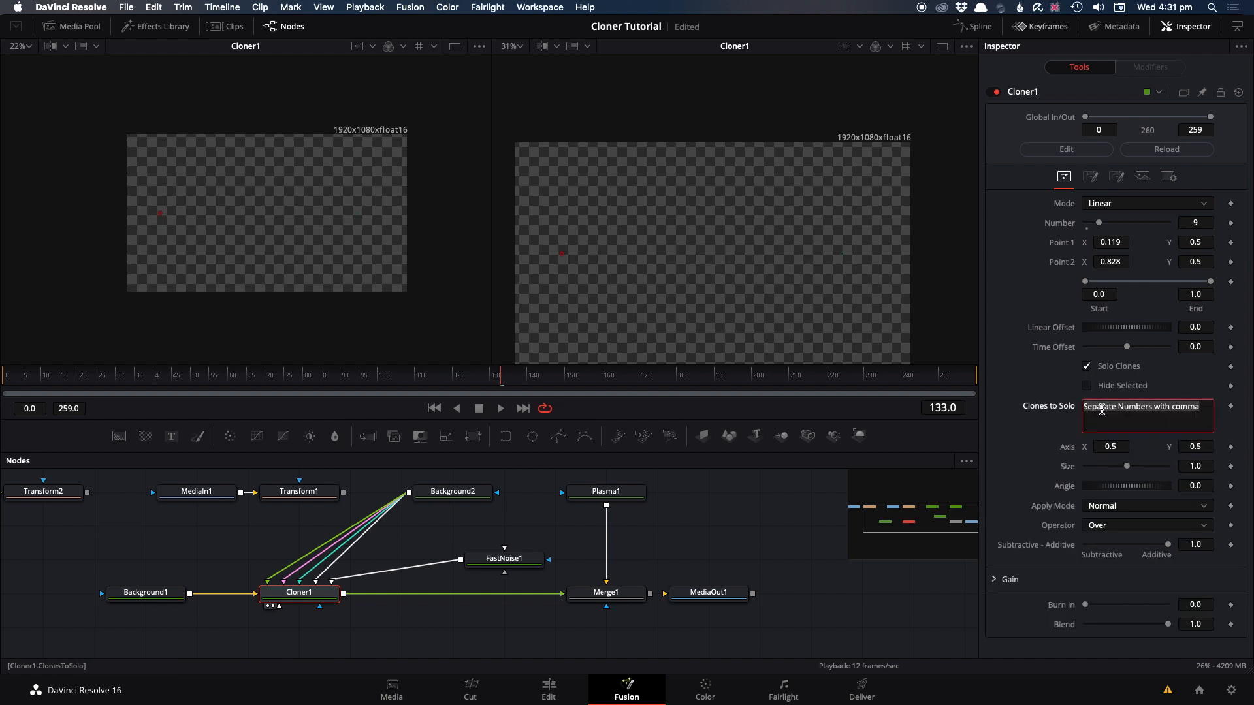
type("5")
left_click(1029, 367)
left_click(1100, 401)
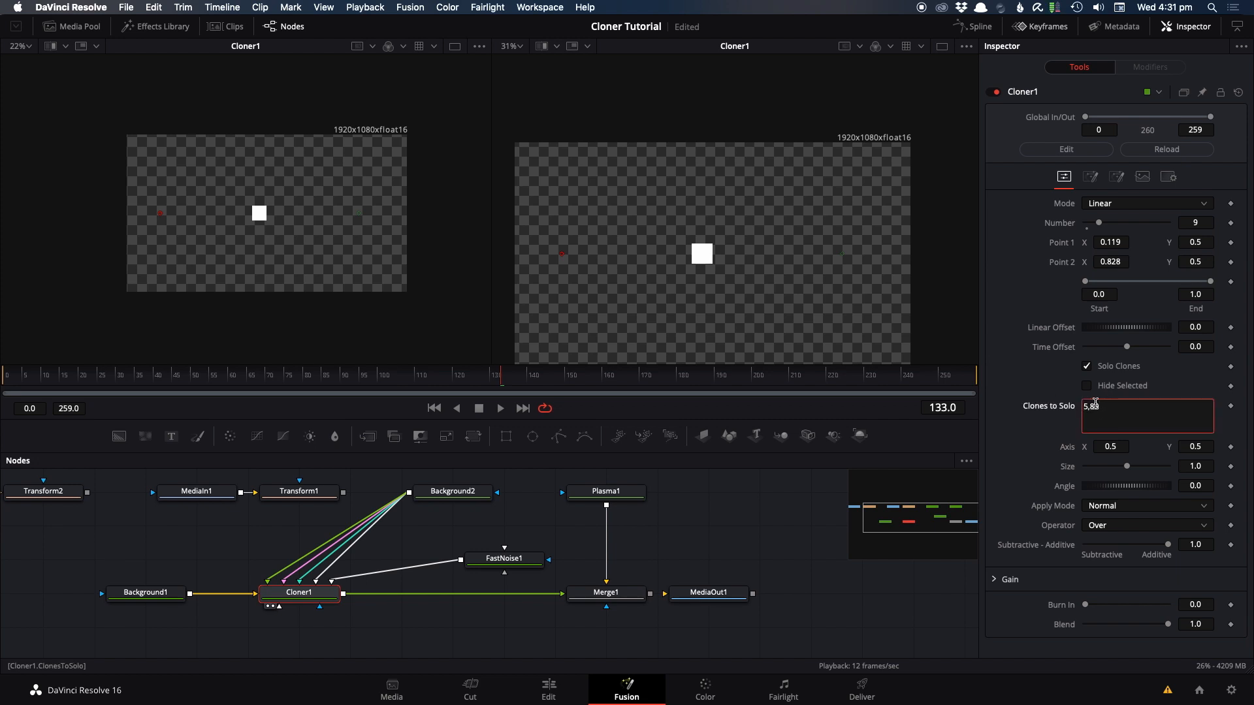
left_click(810, 526)
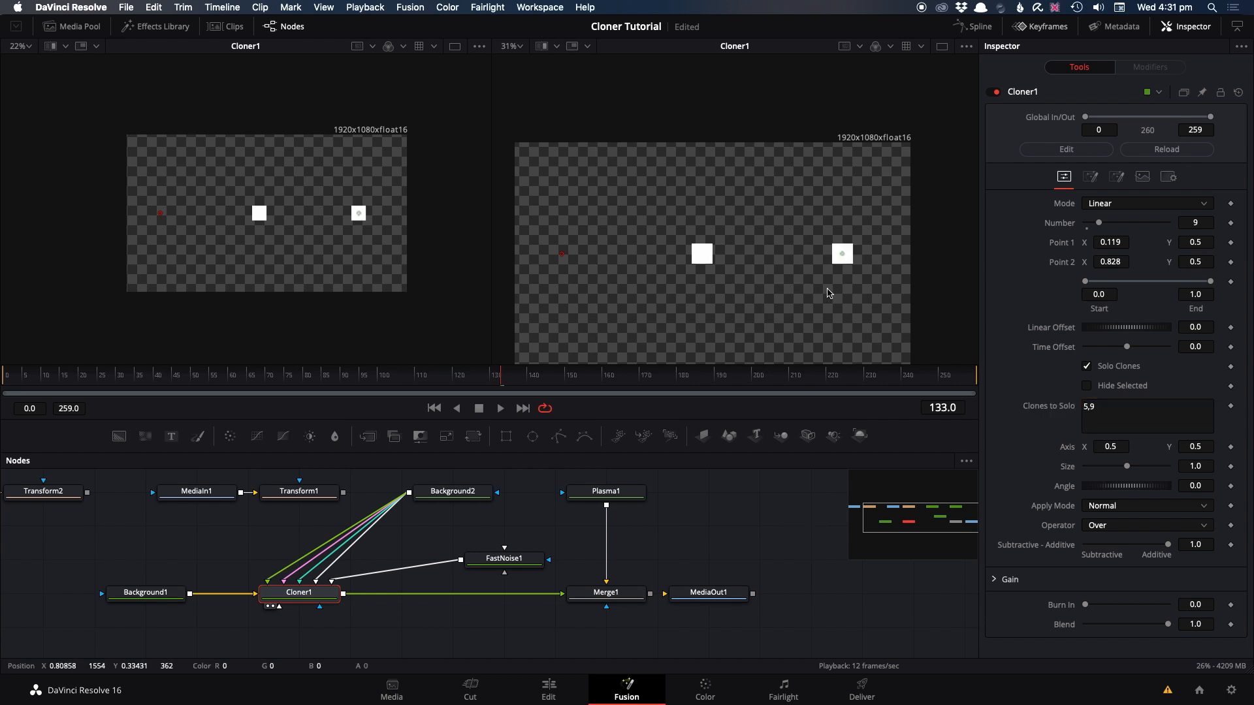
left_click(1087, 386)
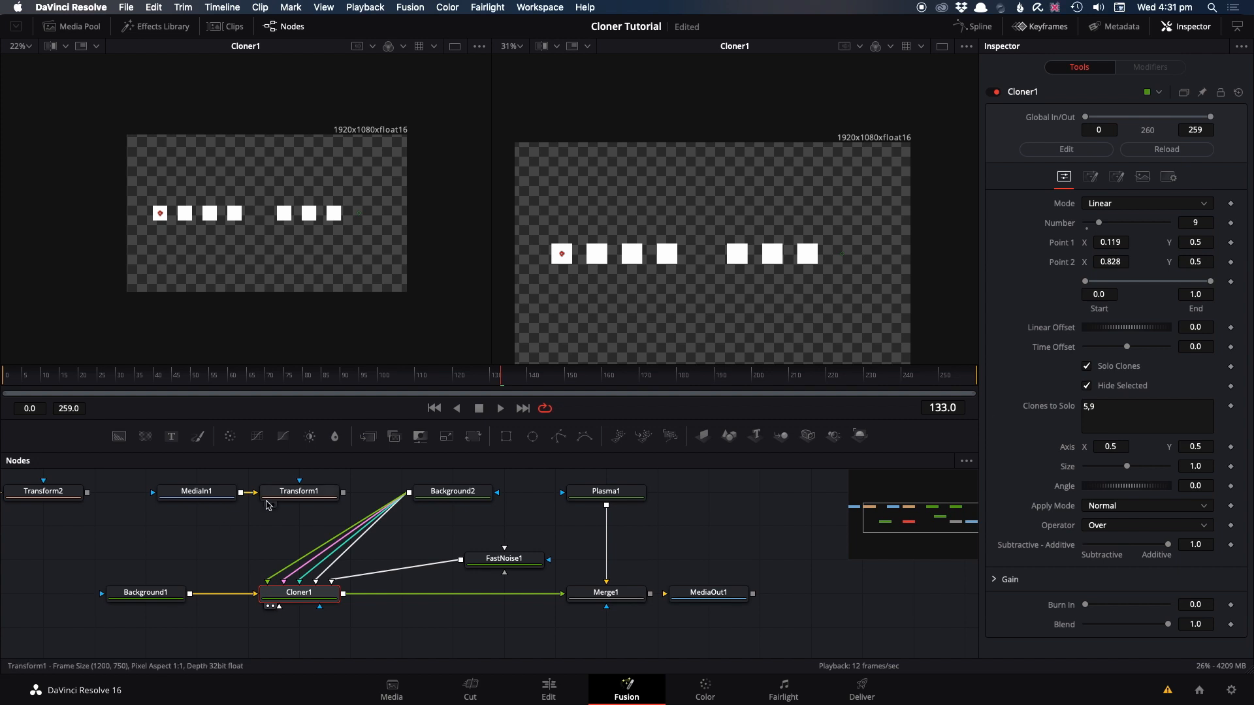
Step: Paste an instance of Cloner1 below the original node and show it in the second viewer
left_click_drag(277, 529, 311, 515)
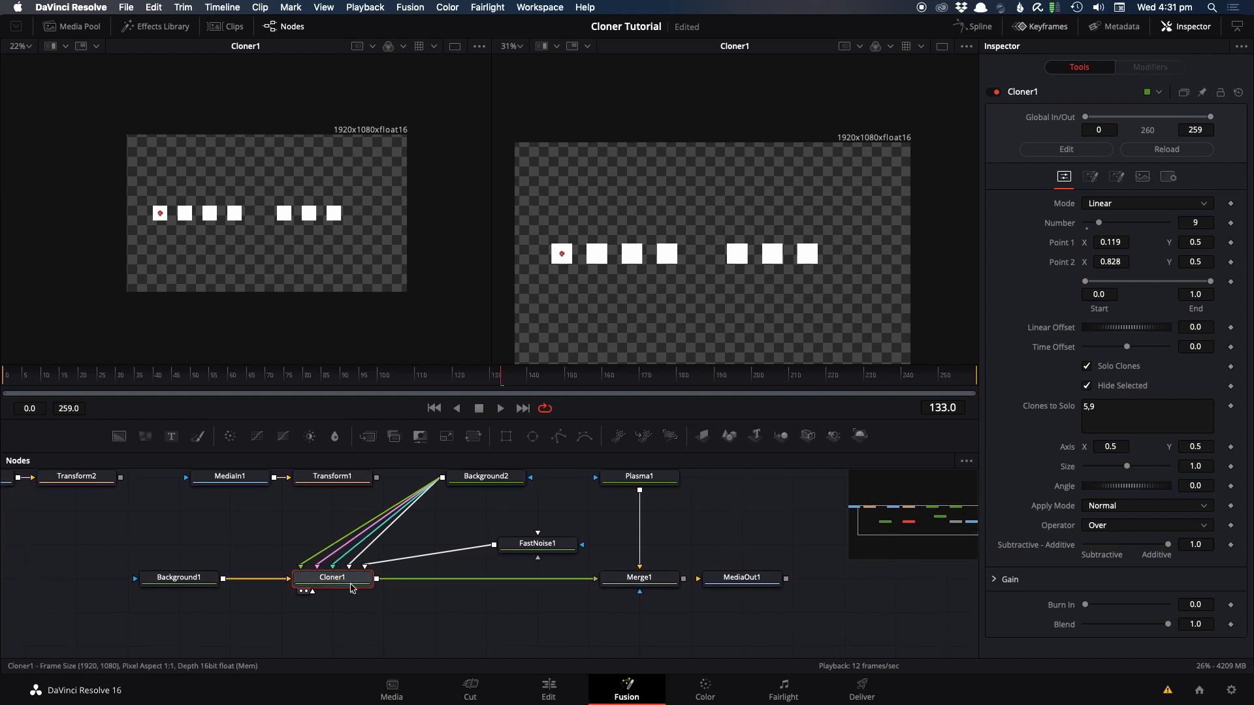
right_click(327, 626)
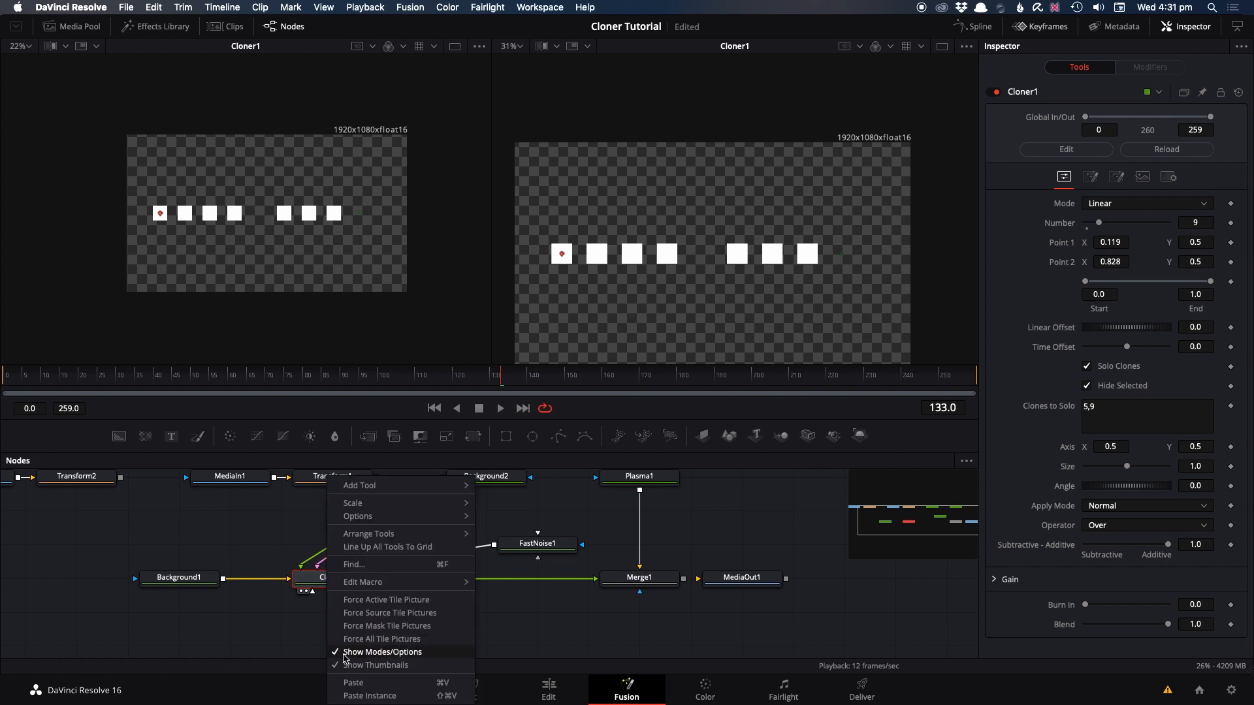
left_click(352, 696)
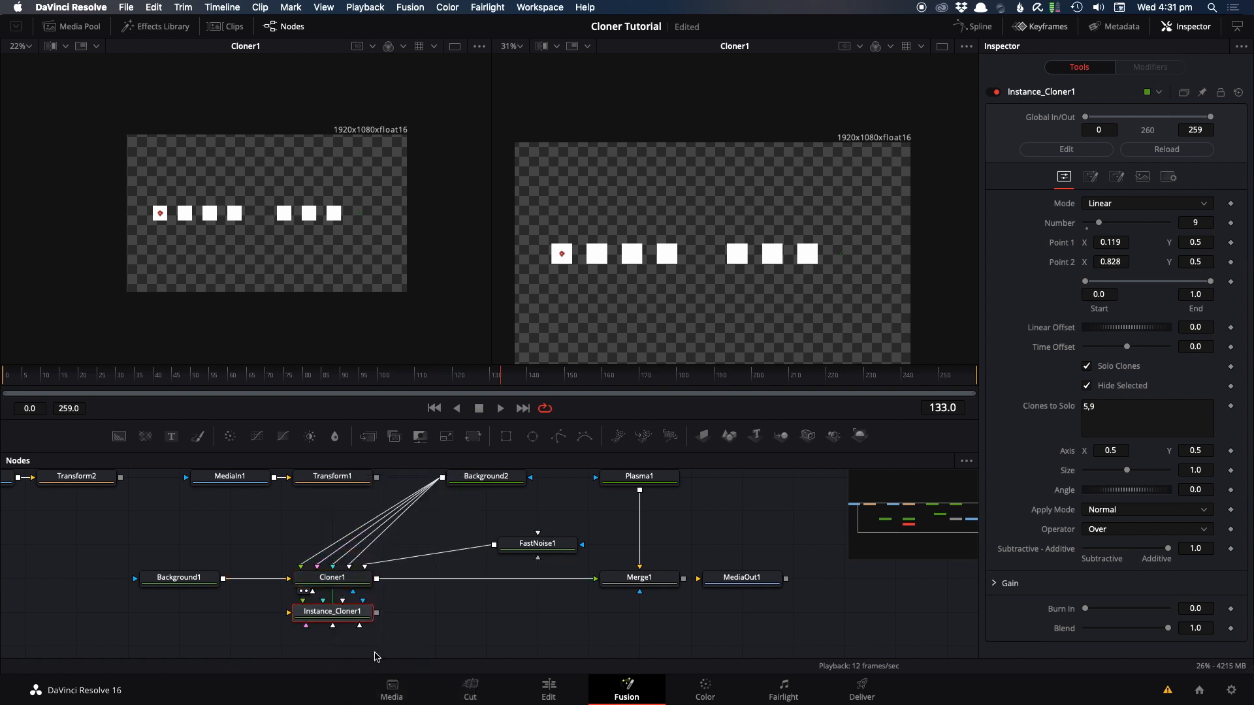
left_click_drag(388, 535, 388, 568)
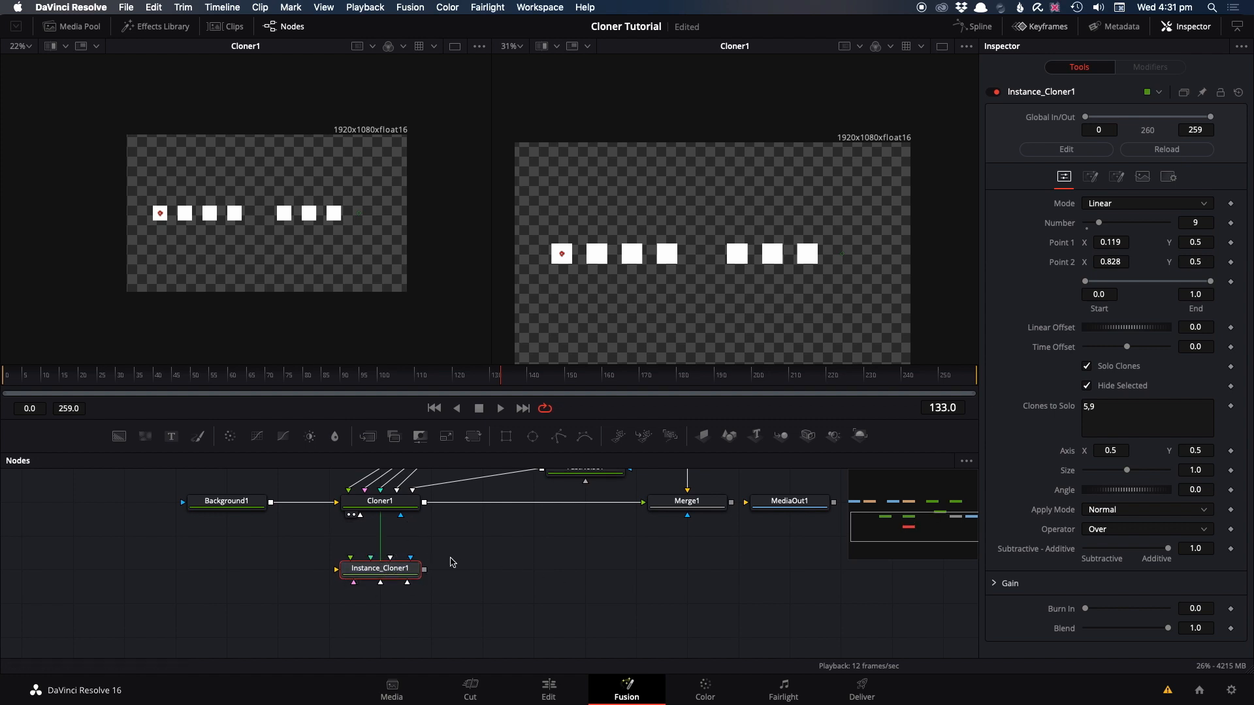
key("2")
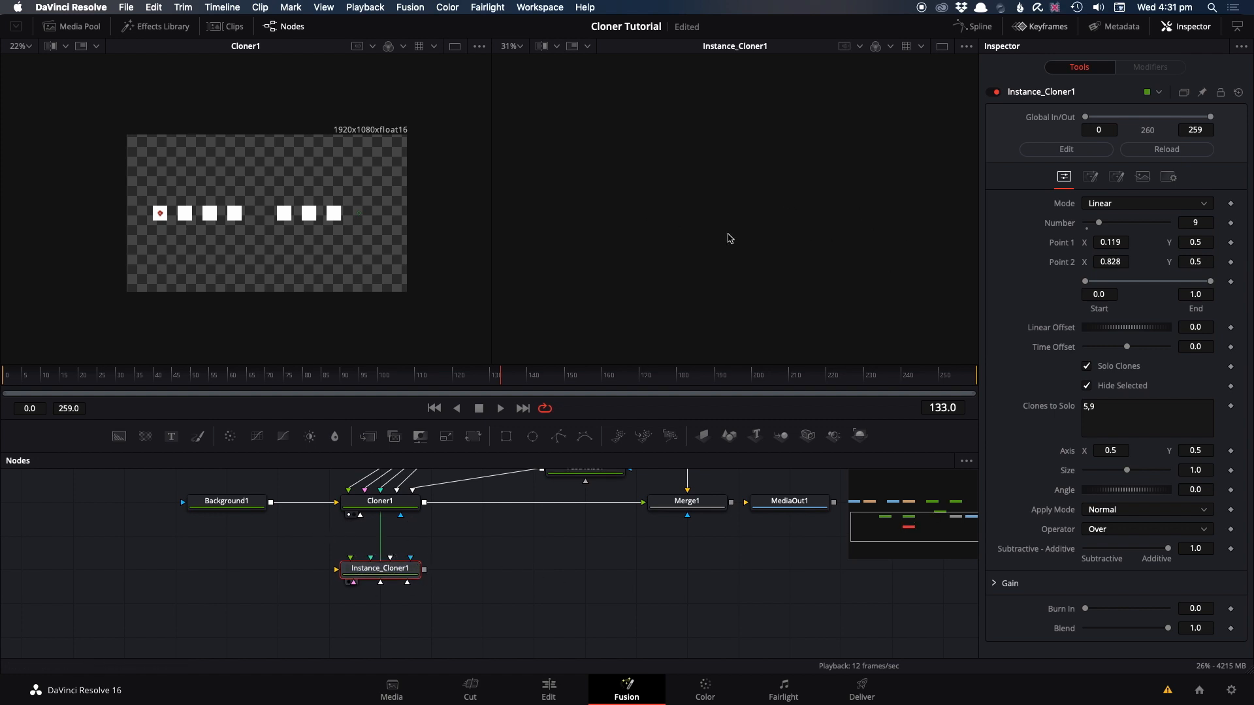
Step: Paste a copy of Background1 beneath it, beside Instance_Cloner1
left_click(216, 546)
left_click(227, 508)
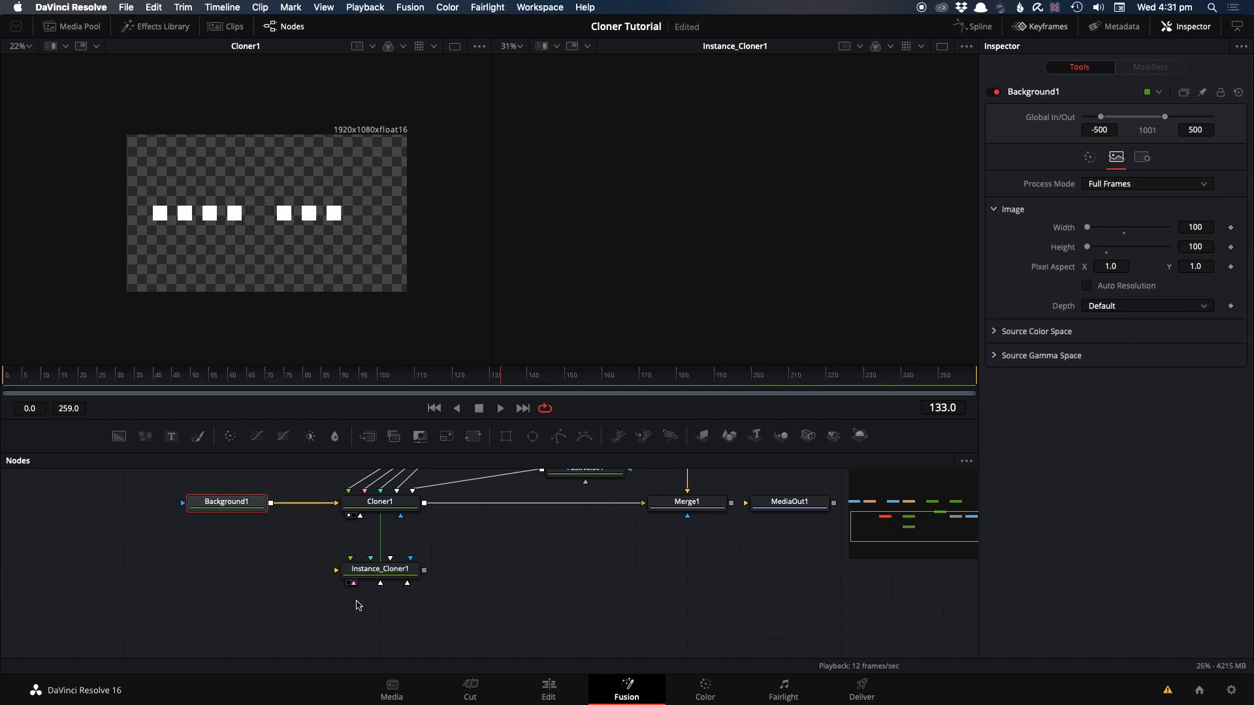
left_click(224, 571)
key("ctrl+v")
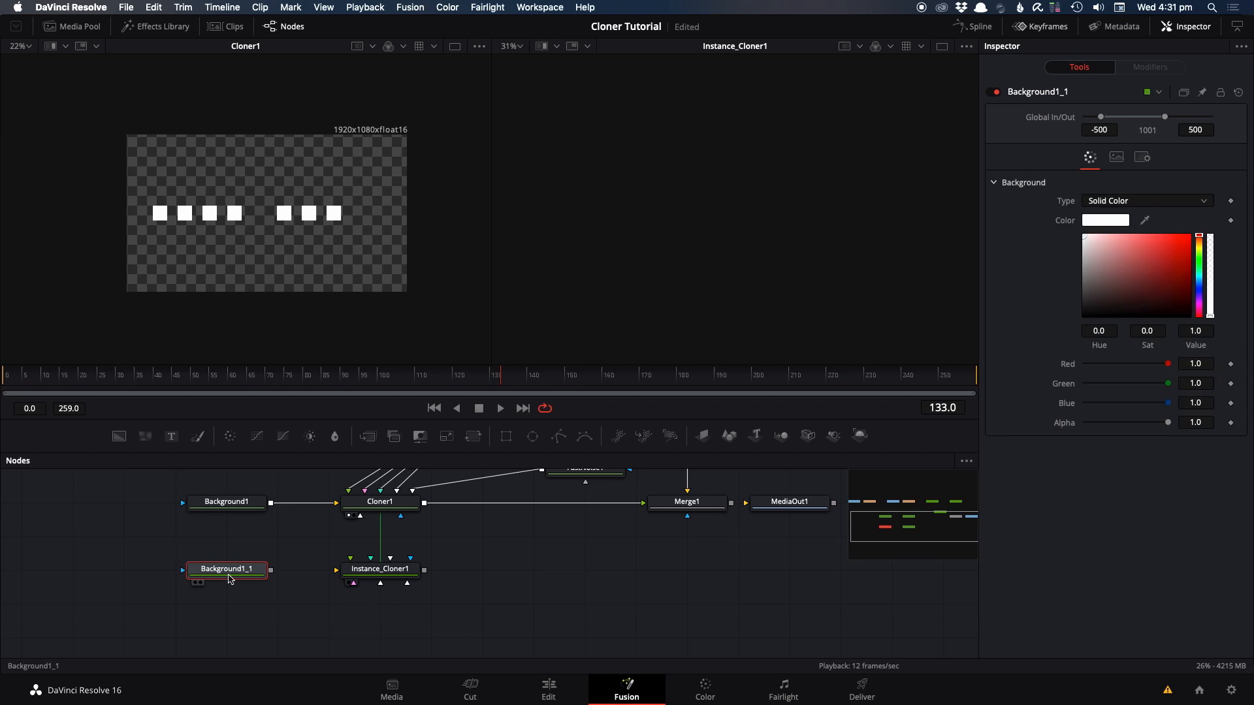
Step: Add an Ellipse mask to Background1_1 and display the masked background in the first viewer
left_click(533, 436)
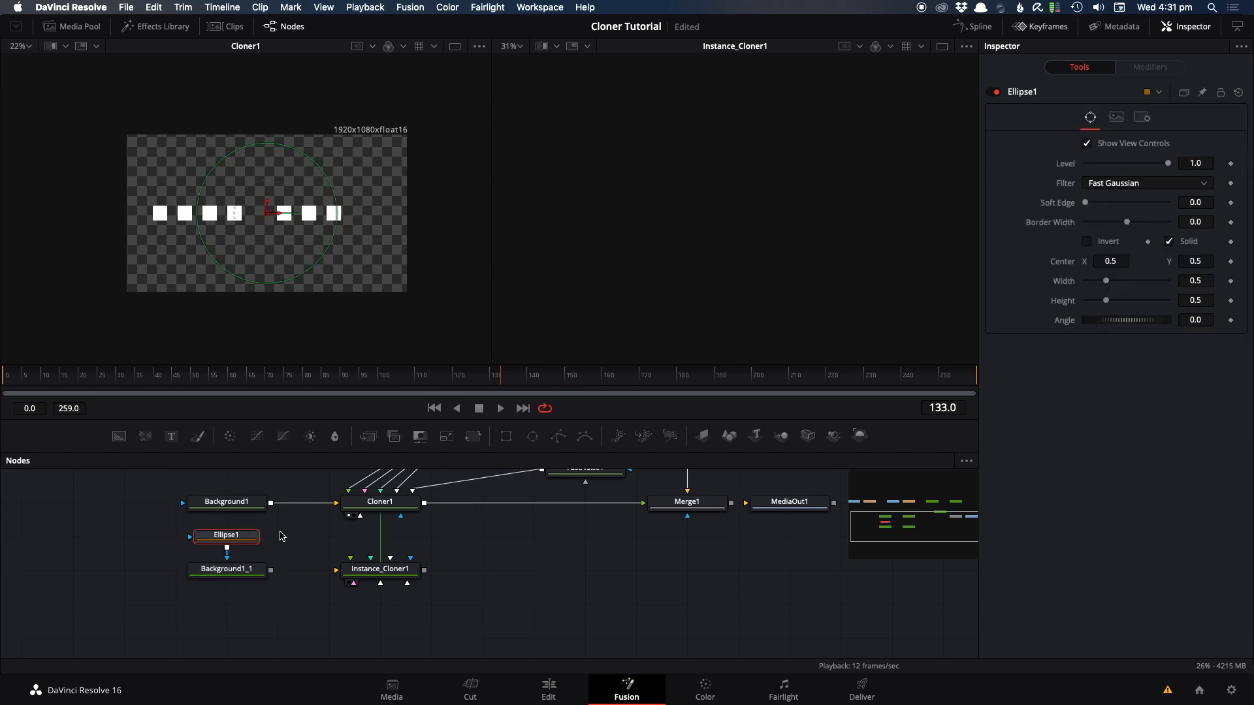
left_click_drag(226, 569, 288, 203)
scroll(255, 216, "up", 6)
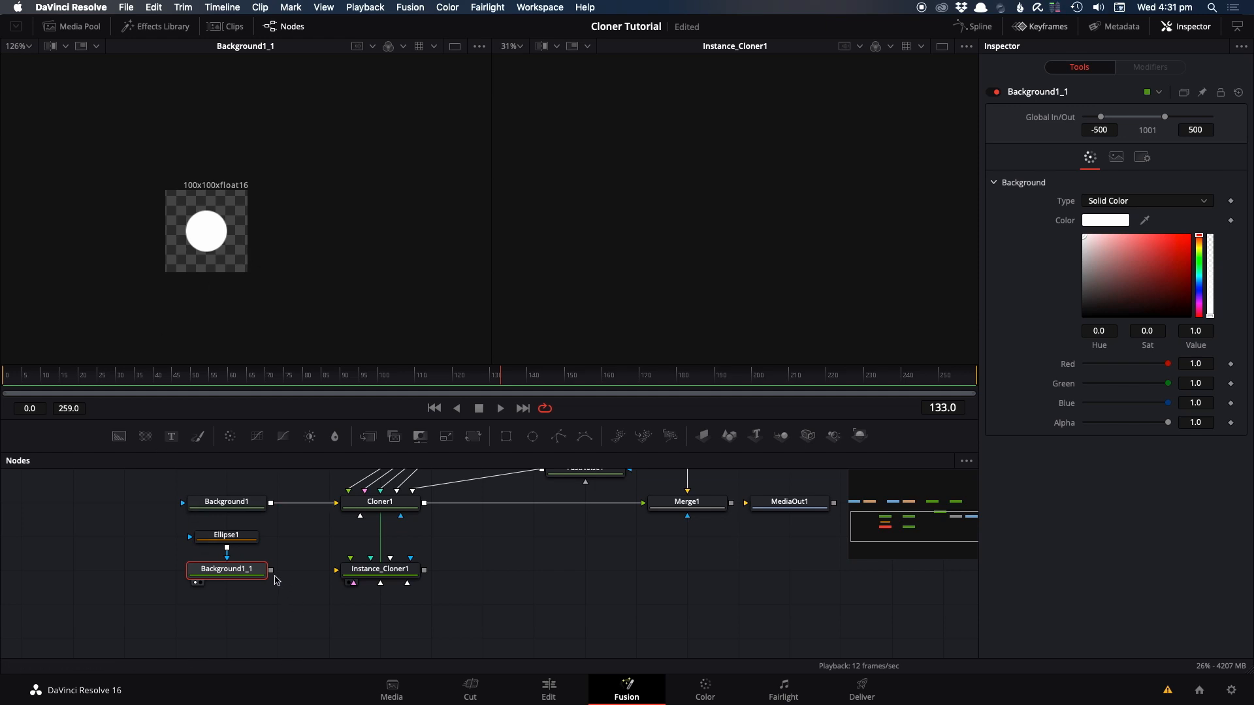
Step: Connect Background1_1 to Instance_Cloner1 and compare the outputs of both cloners in the second viewer
left_click_drag(270, 570, 365, 577)
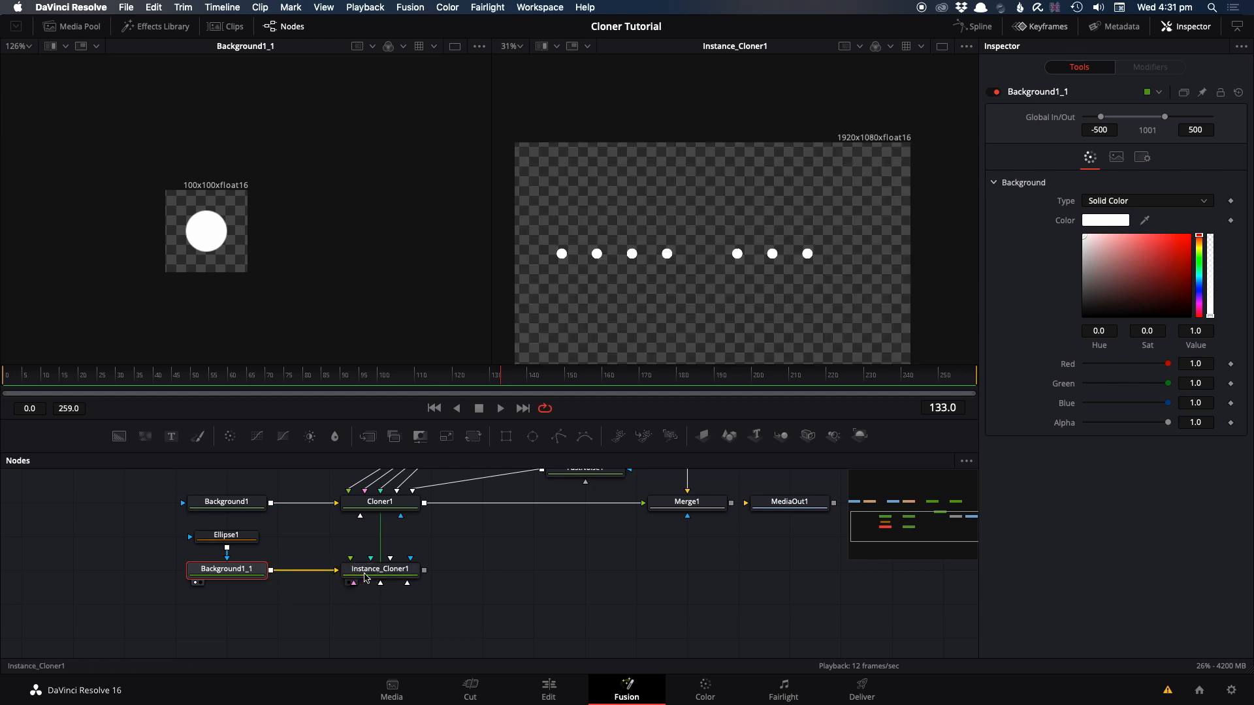
left_click(375, 509)
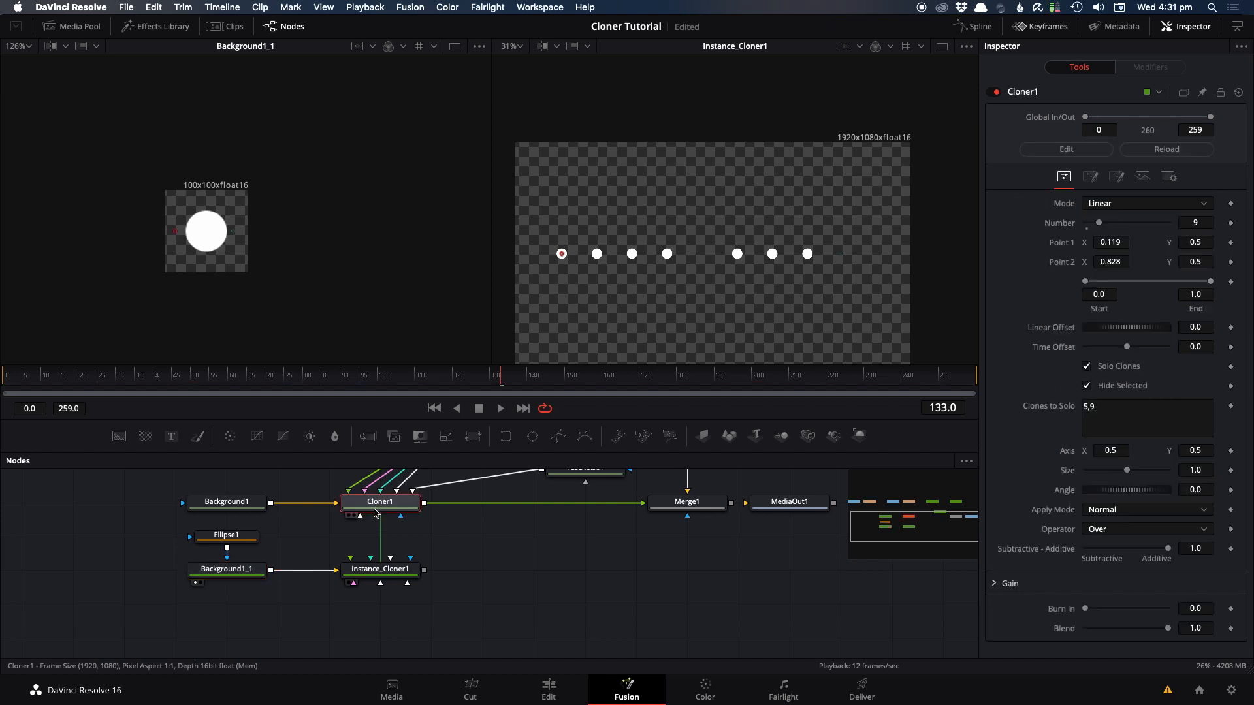
left_click(378, 569)
left_click(380, 502)
key("2")
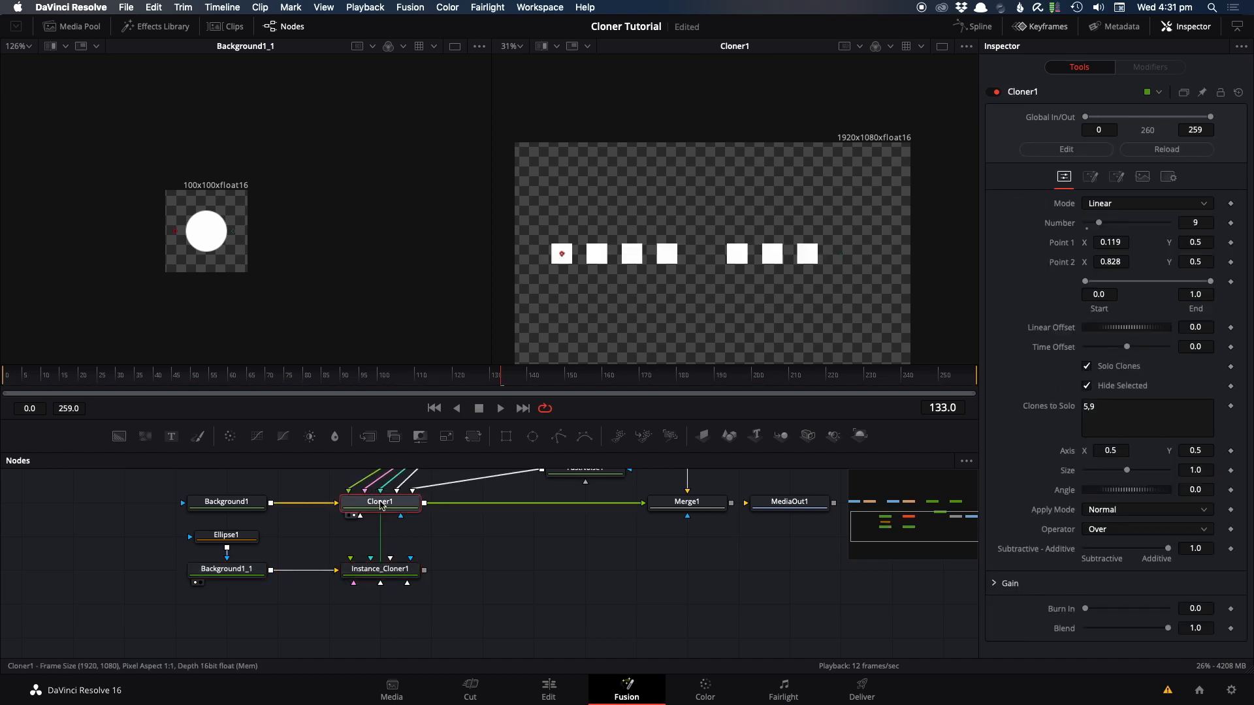
left_click(379, 568)
key("2")
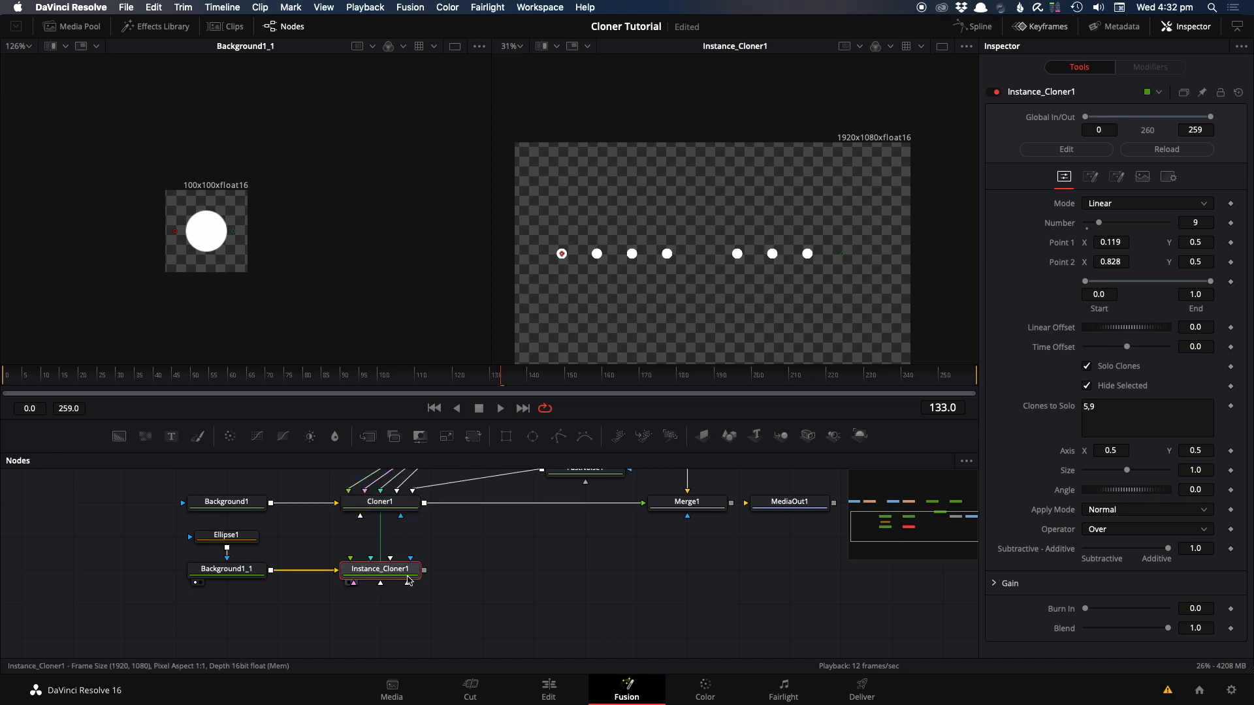
Step: Deinstance and disable Hide Selected on Instance_Cloner1, comparing its output with Cloner1 in the second viewer
right_click(1114, 389)
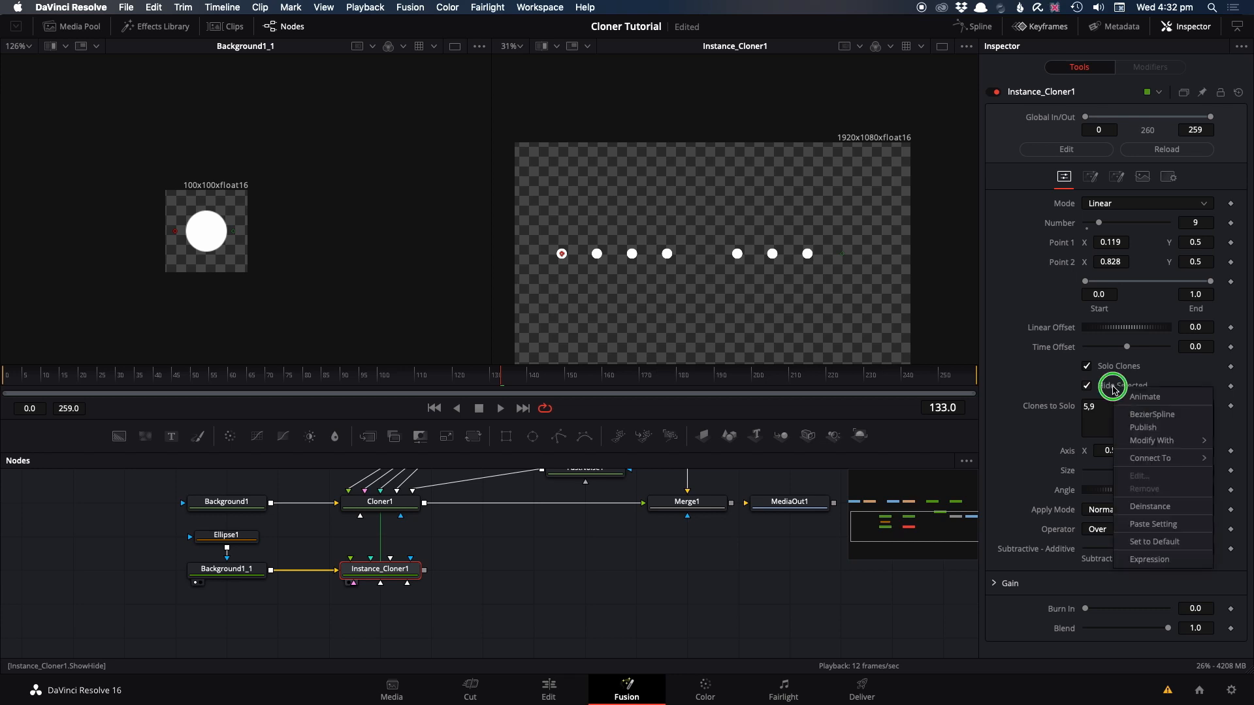
left_click(1136, 506)
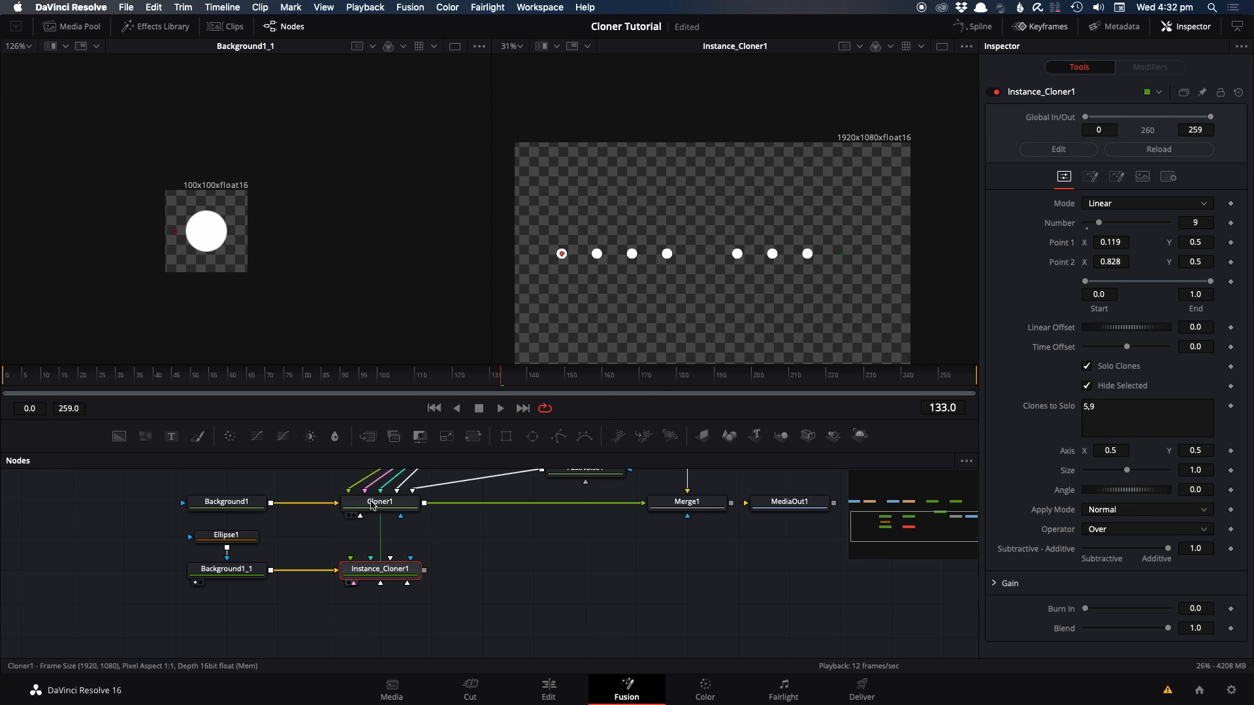
left_click(1086, 386)
left_click_drag(378, 503, 572, 363)
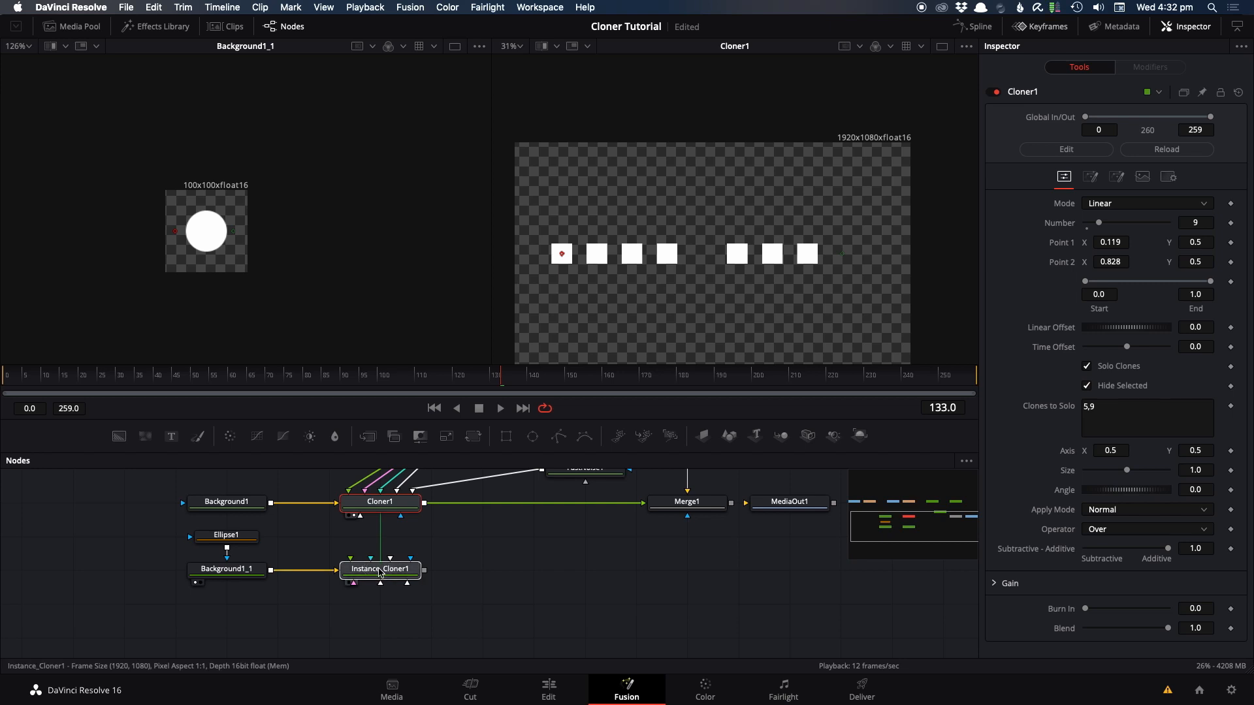
left_click_drag(380, 569, 714, 350)
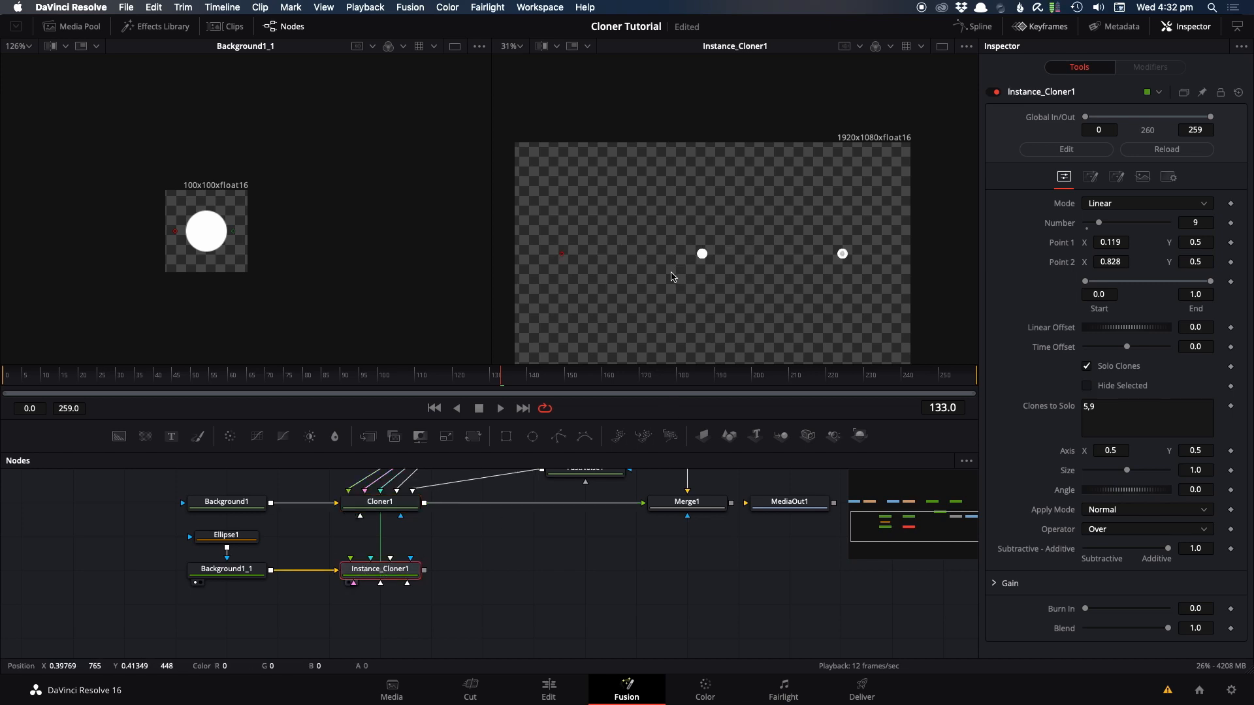
scroll(513, 607, "up", 4)
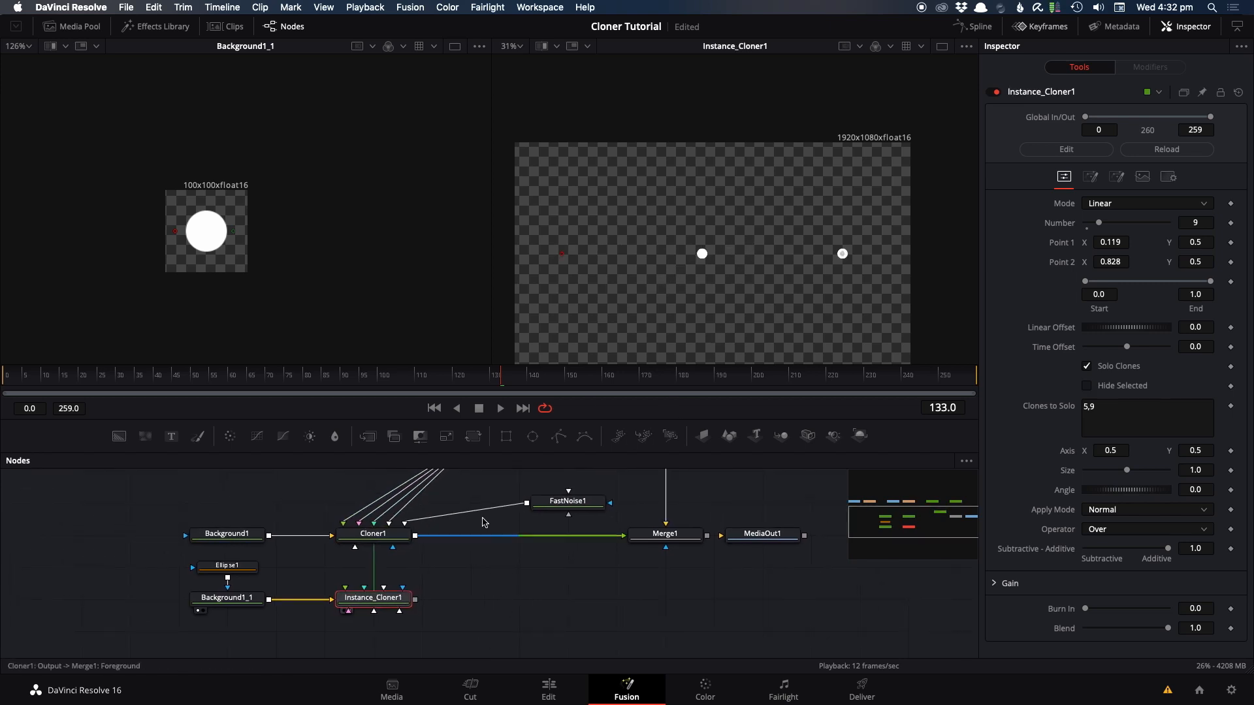
Step: Connect Background2 to Instance_Cloner1's Position Effector input and enable Use Position Effector on it
scroll(509, 539, "down", 2)
left_click_drag(483, 511, 389, 631)
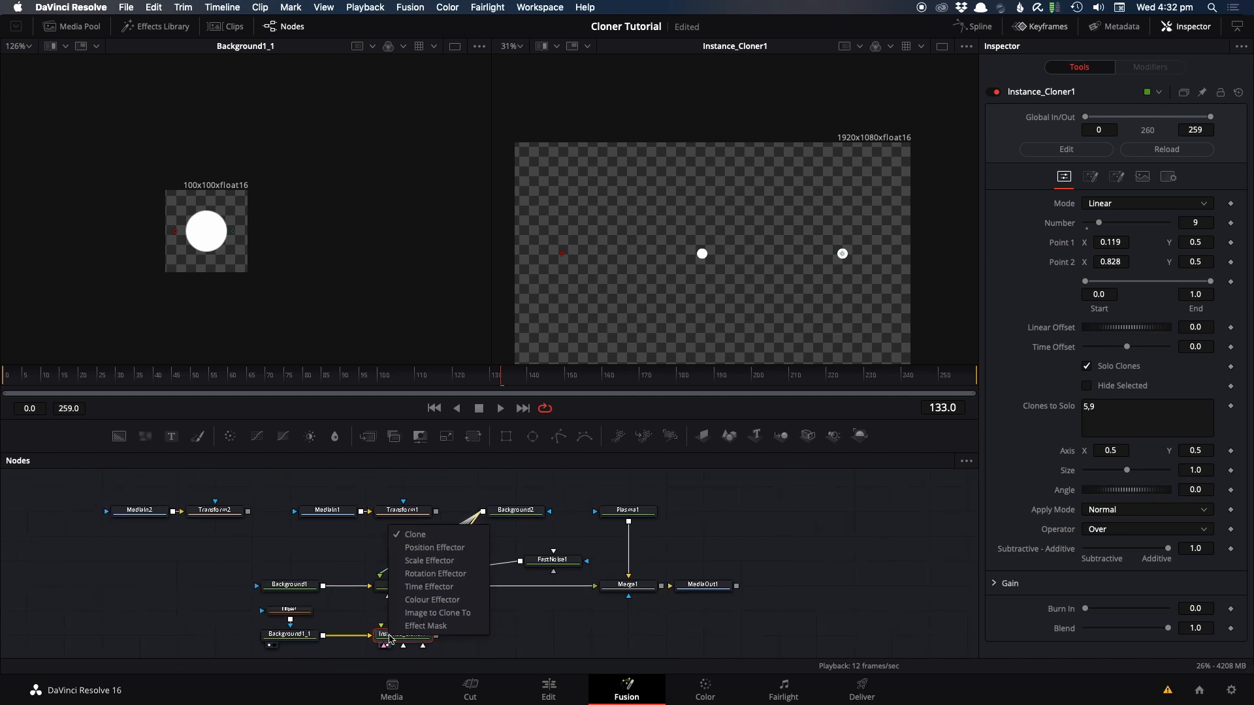
left_click(417, 553)
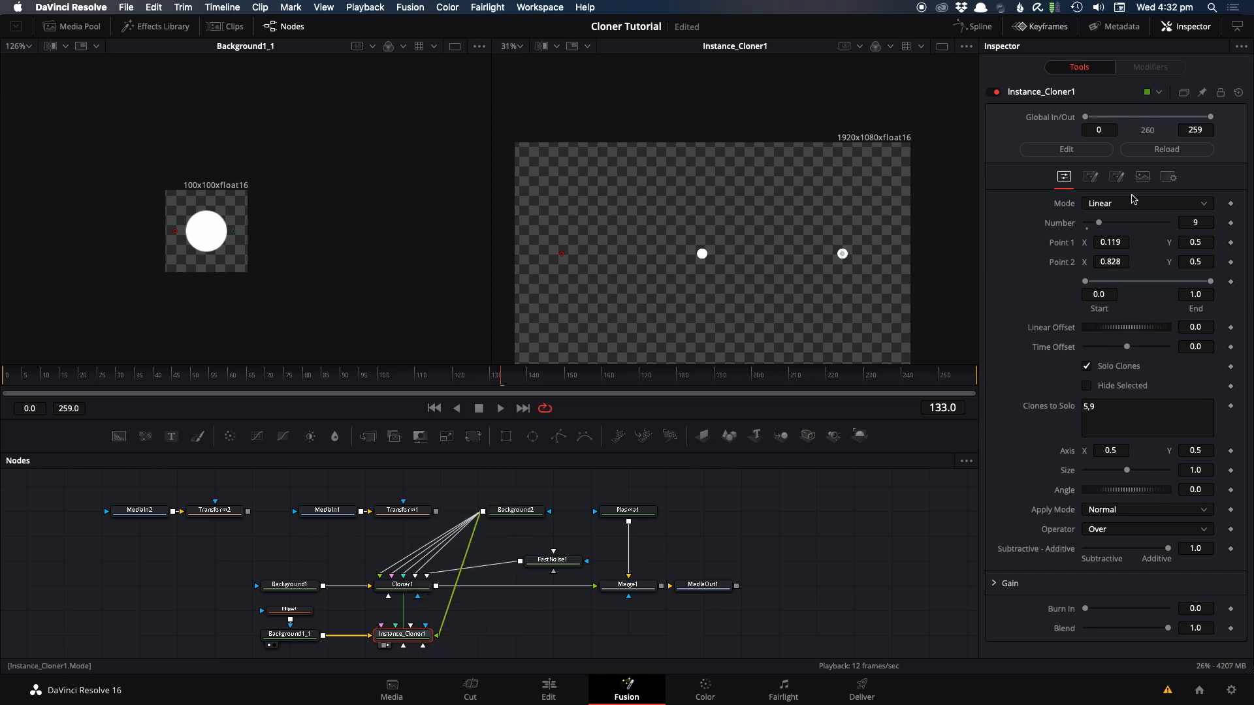
left_click(1116, 177)
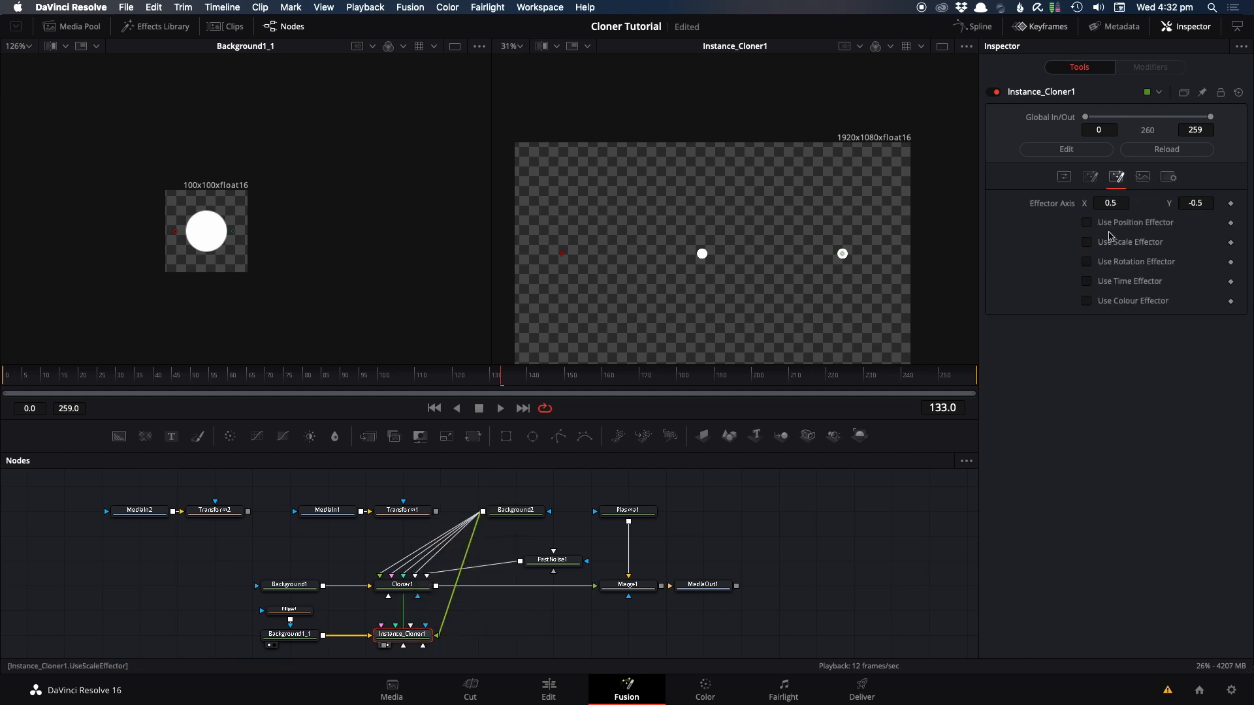
left_click(1095, 225)
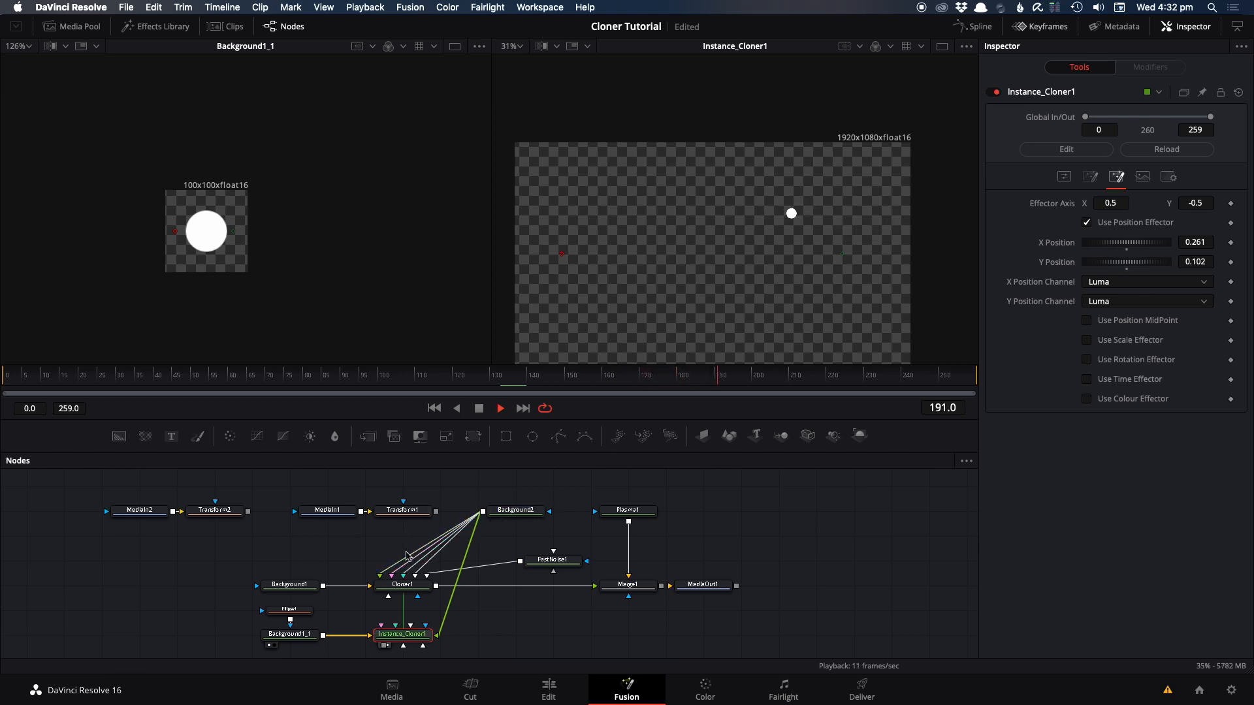
Step: Display Cloner1 in the first viewer, merge it over Instance_Cloner1, and display the merge in the second viewer
left_click(413, 584)
key("1")
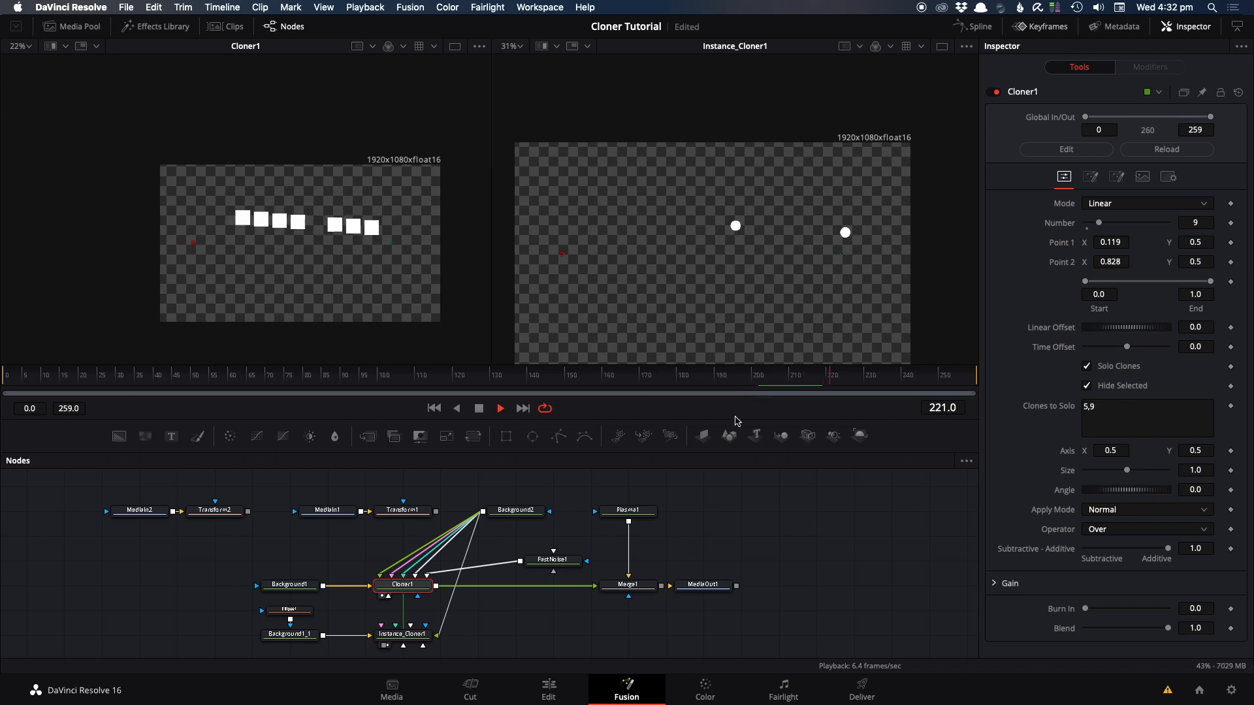
scroll(568, 550, "down", 2)
left_click_drag(471, 525, 421, 586)
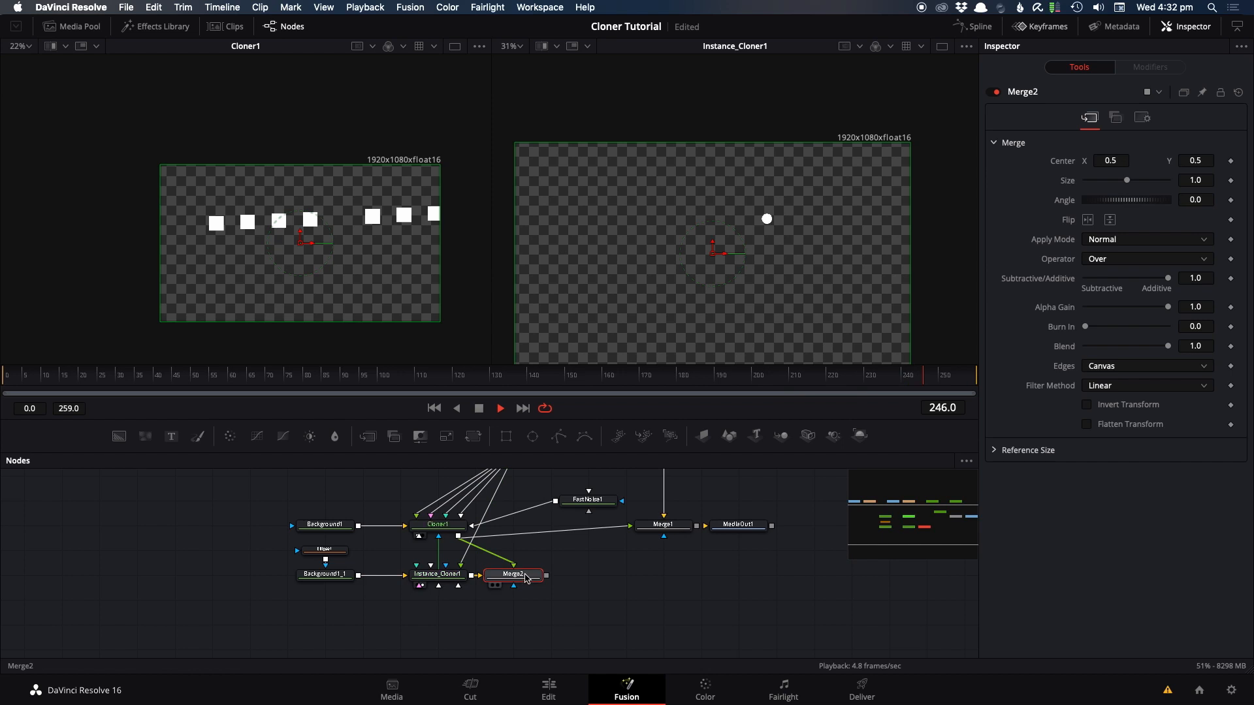
key("2")
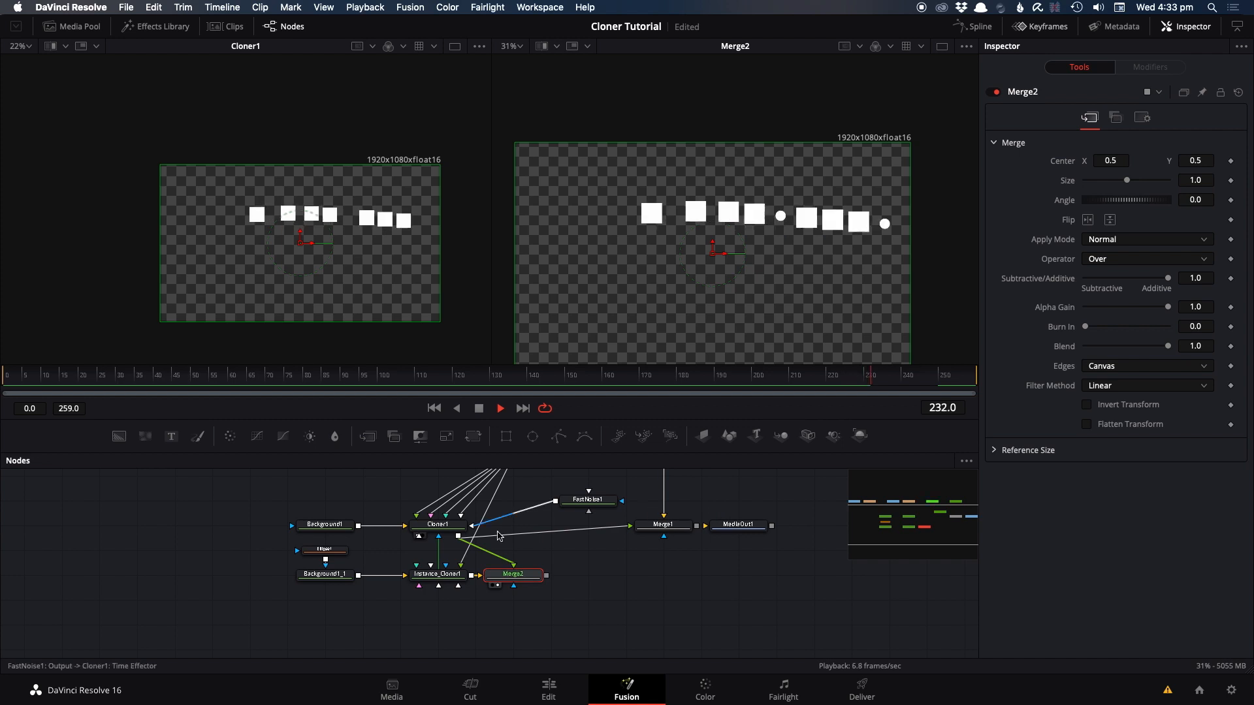
Step: Add clone 1 to Instance_Cloner1's Clones to Solo list so that it reads 5,9,1
left_click(436, 574)
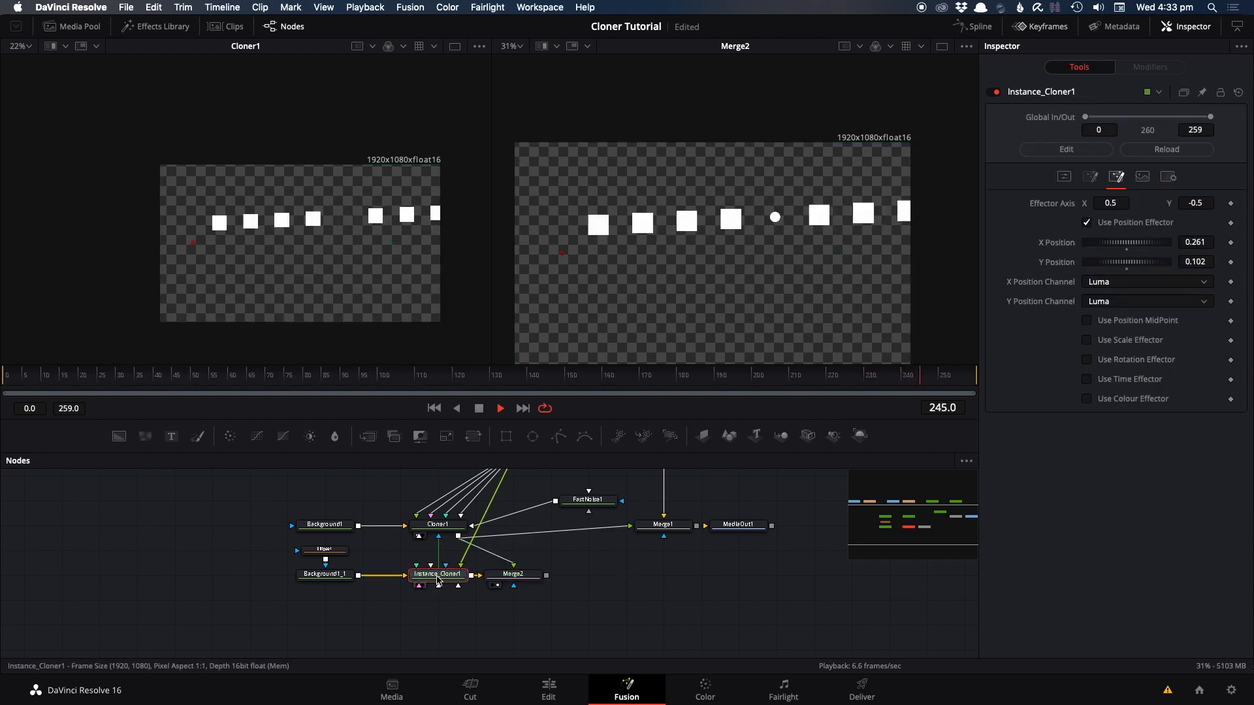
left_click(1063, 176)
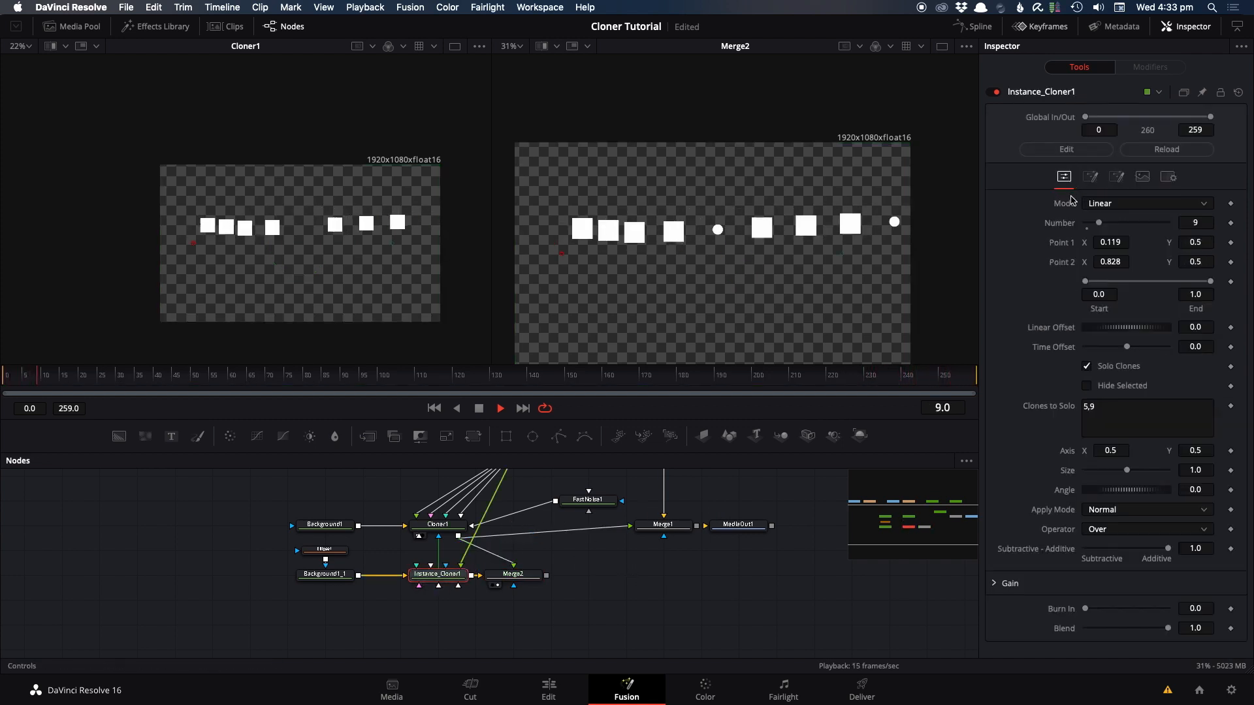
left_click(1107, 406)
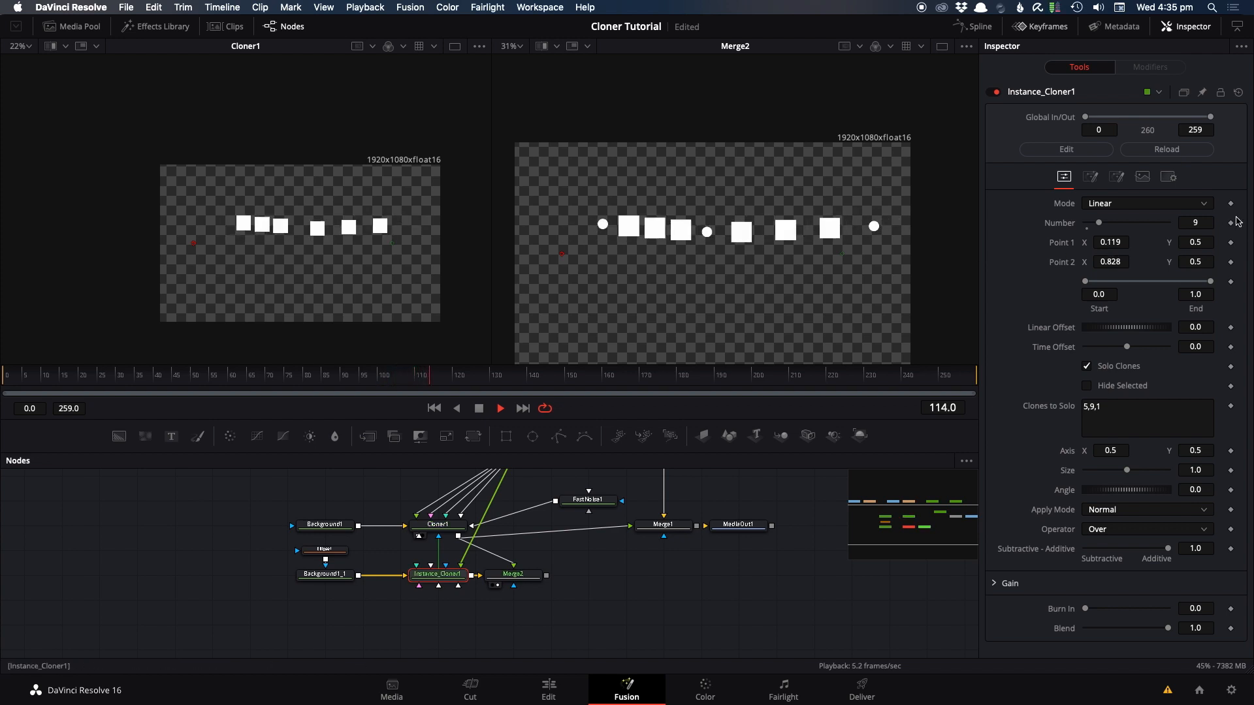
Step: Switch Instance_Cloner1's mode from Linear to Grid and set the Grid Y Count to 7
left_click(1116, 177)
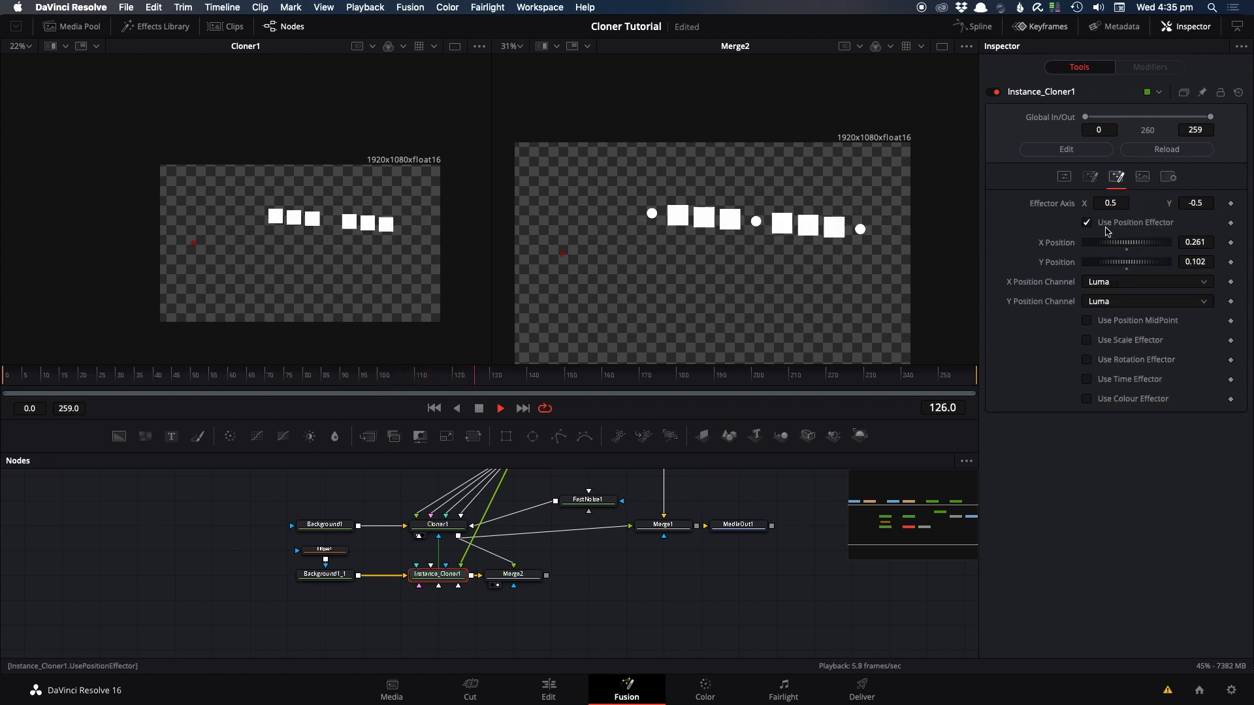
left_click(1071, 179)
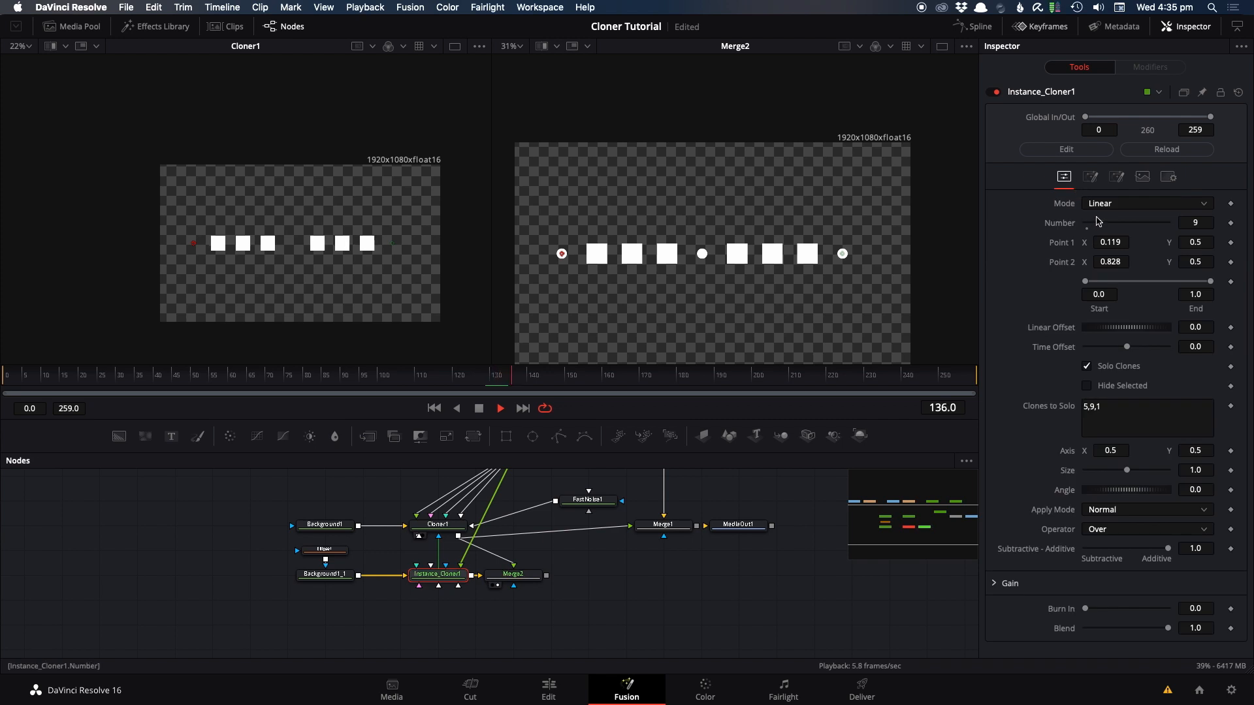
left_click(1102, 203)
left_click(1102, 235)
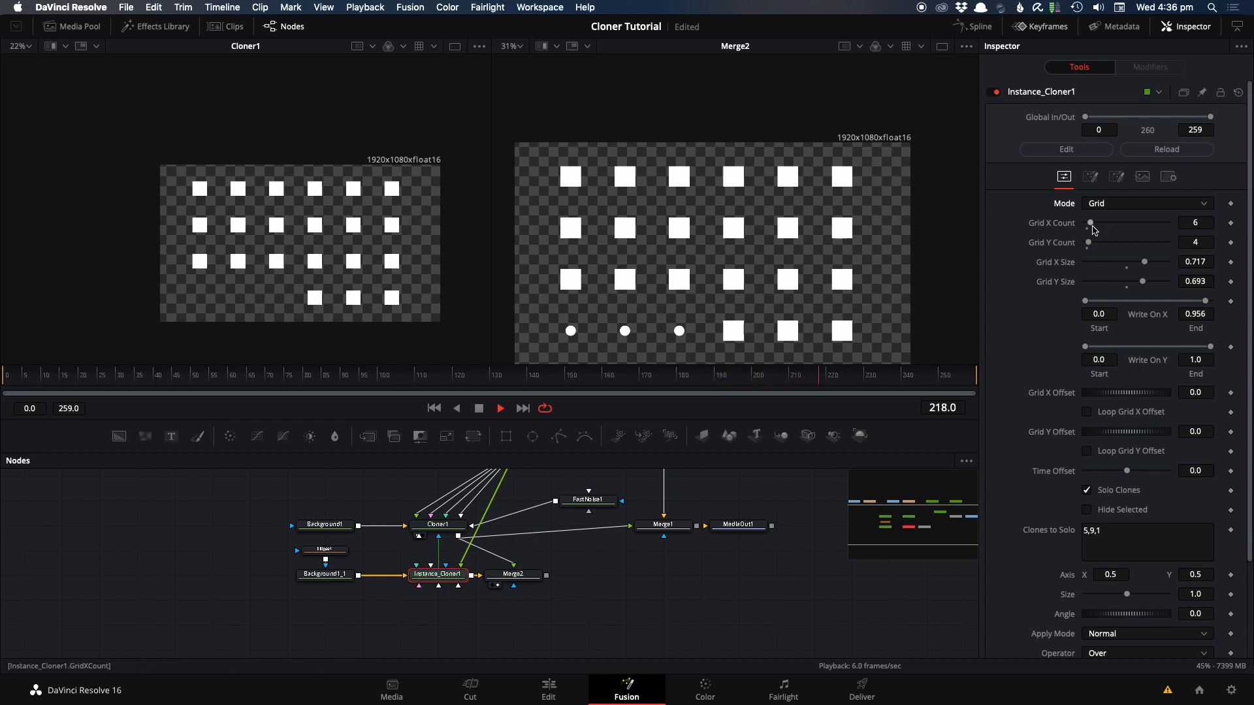
left_click_drag(1089, 246, 1091, 245)
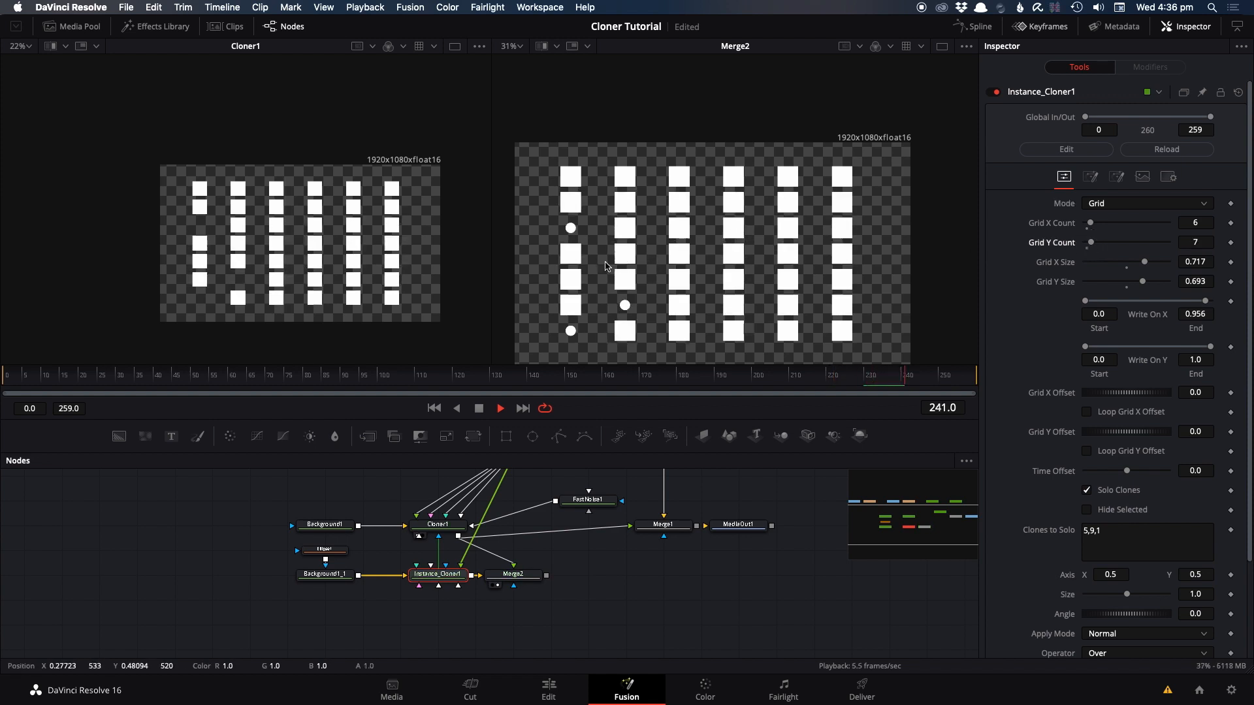